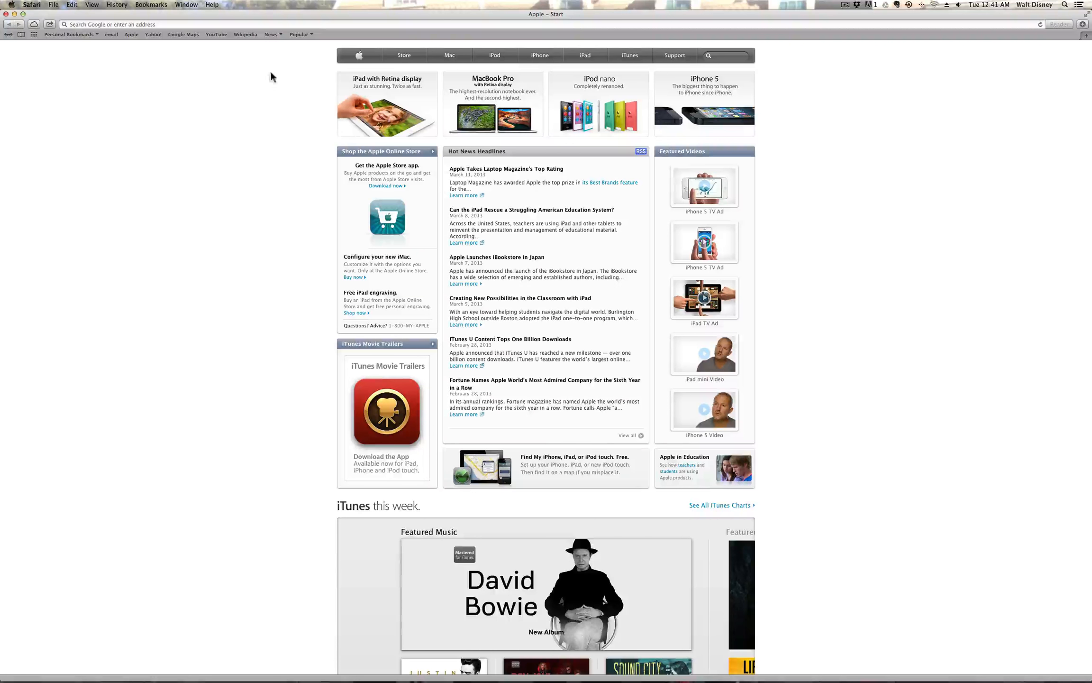
{"action": "left_click", "coordinate": [320, 24]}
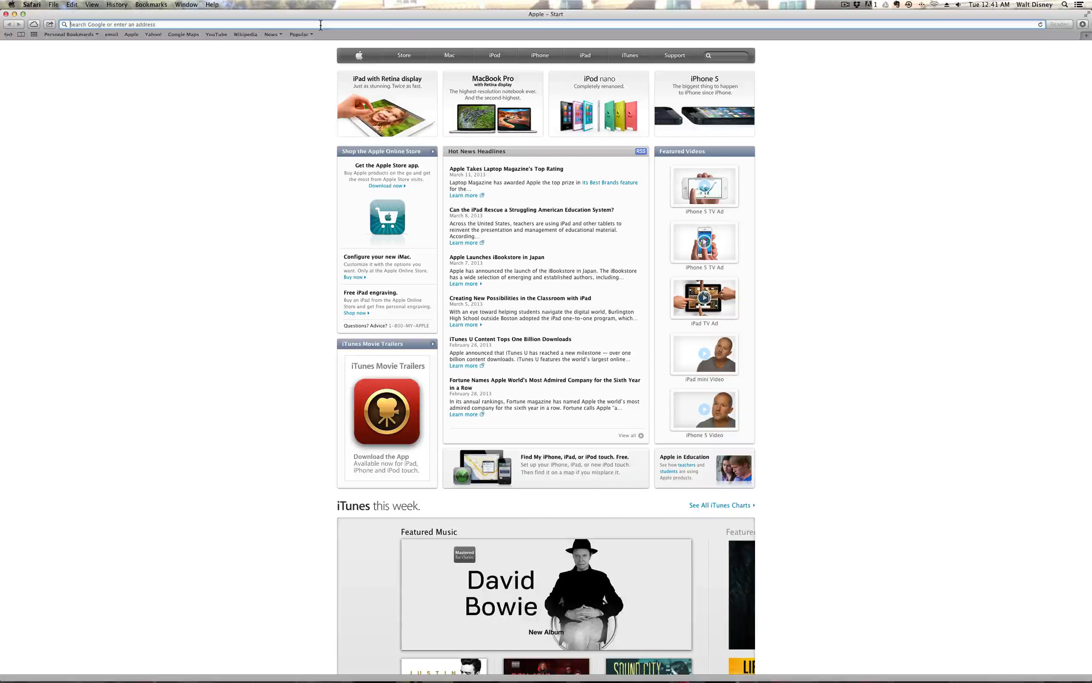
{"action": "type", "text": "s"}
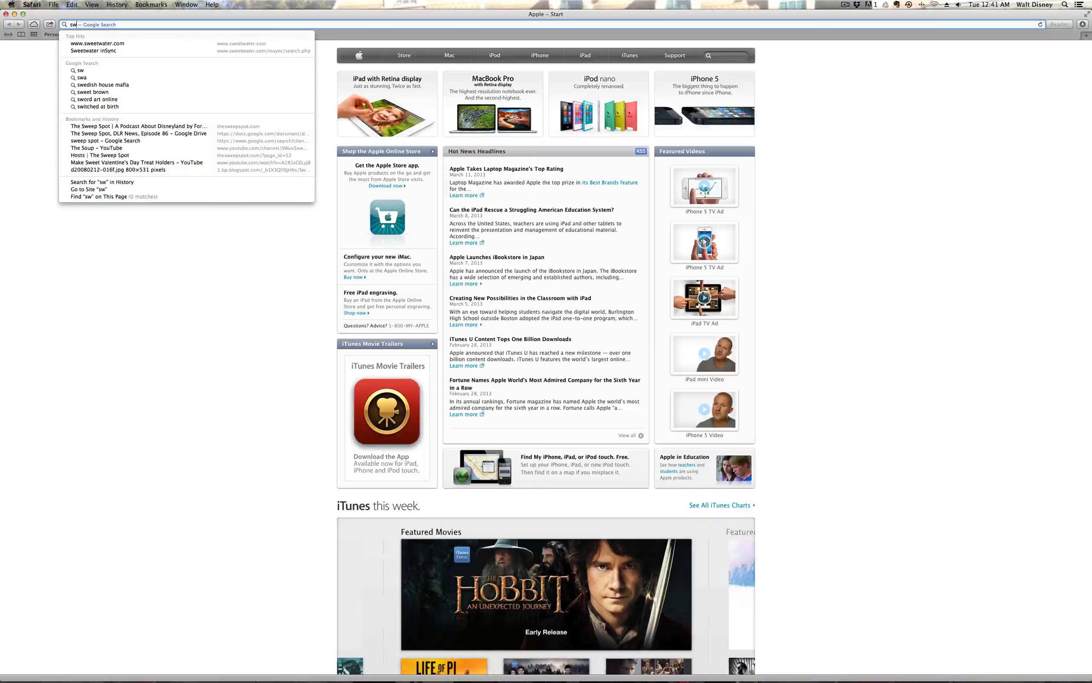
{"action": "type", "text": "q"}
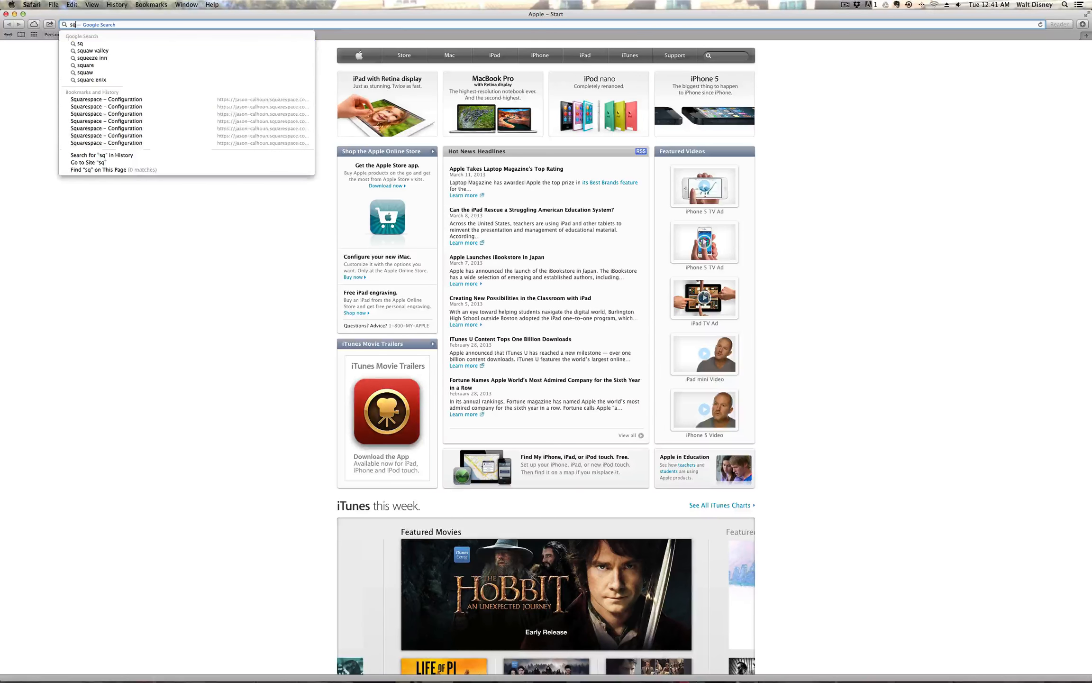
{"action": "type", "text": "aresp"}
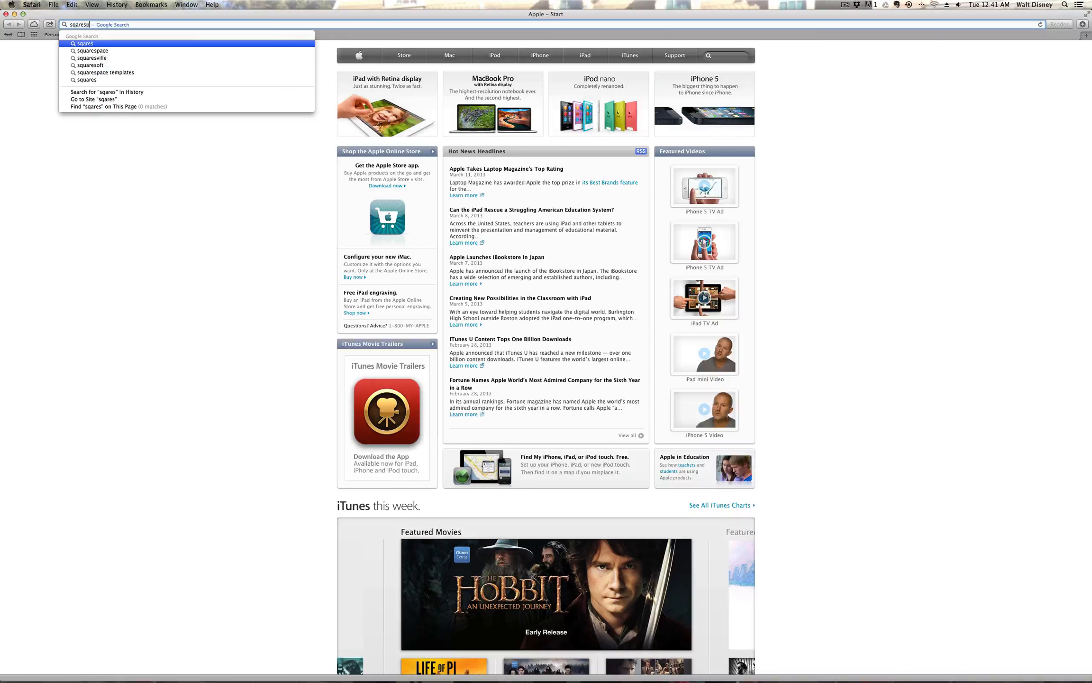
{"action": "type", "text": "ace.c"}
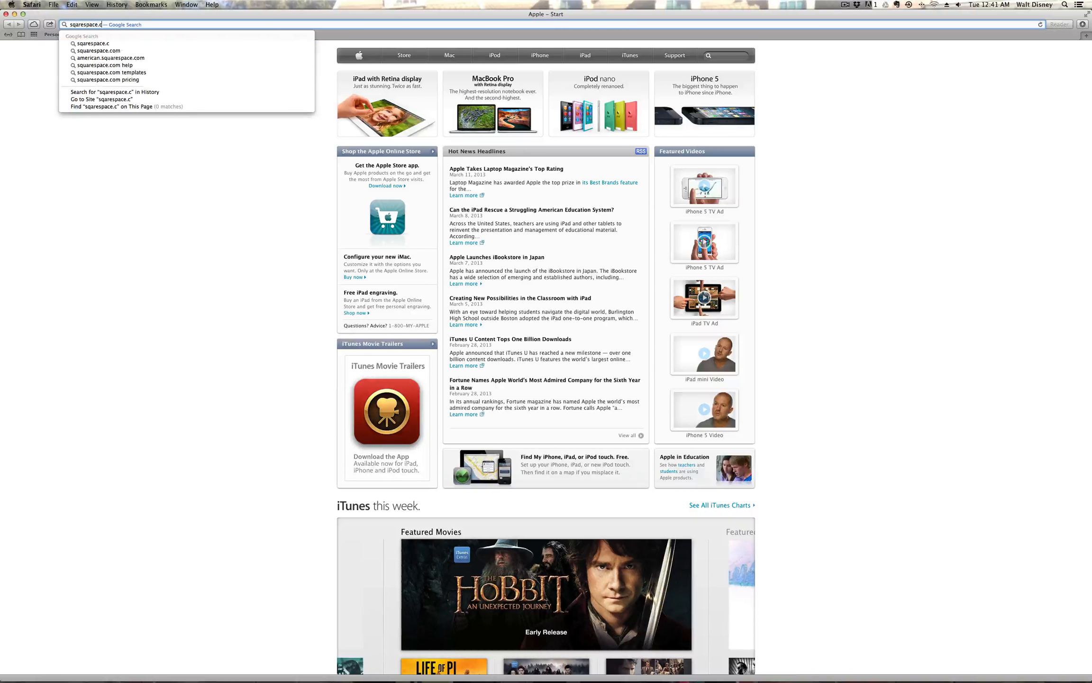
{"action": "type", "text": "om"}
{"action": "key", "text": "Return"}
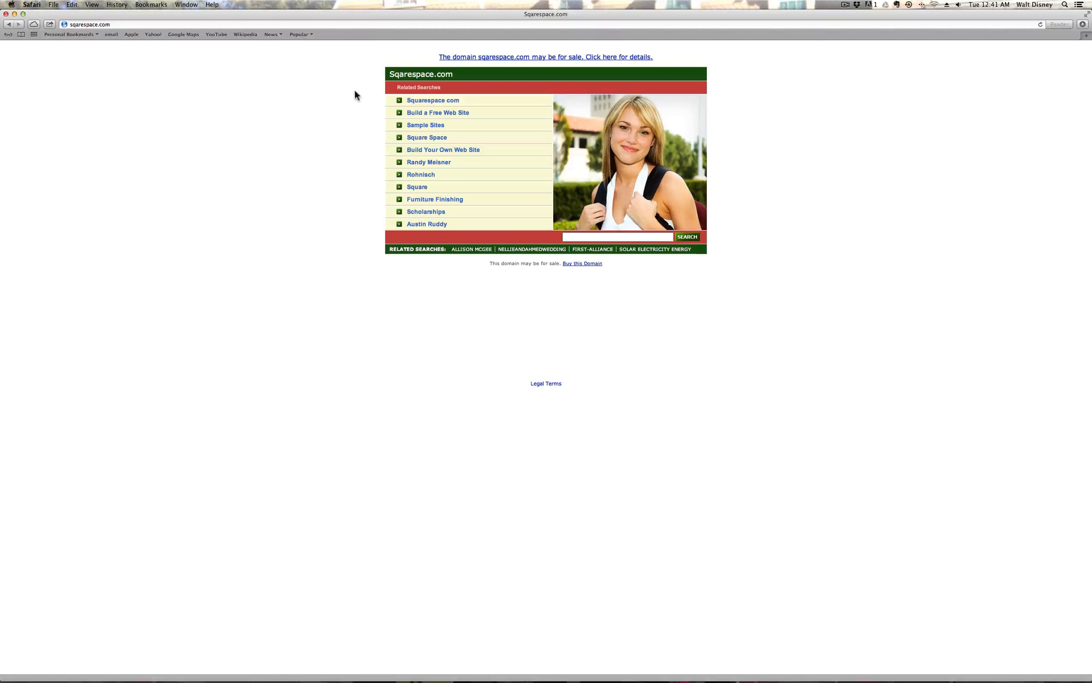
Search the web for "sqaure space", open the official Squarespace site from the results and view its pricing page
{"action": "left_click", "coordinate": [351, 25]}
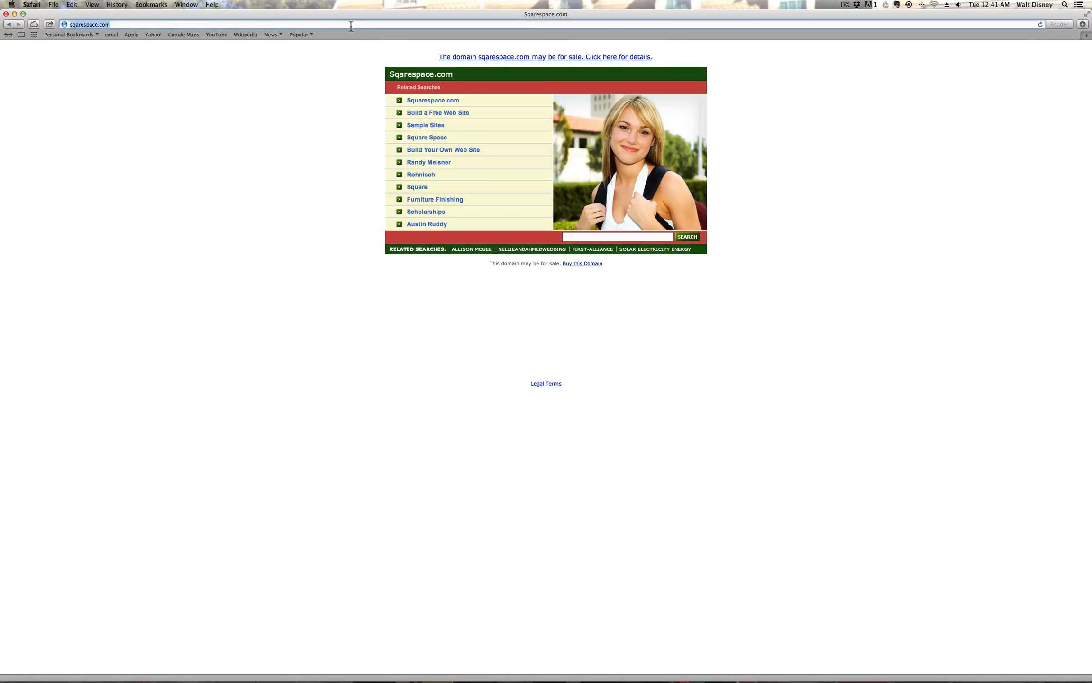
{"action": "left_click", "coordinate": [117, 25]}
{"action": "left_click_drag", "start_coordinate": [117, 25], "coordinate": [35, 28]}
{"action": "type", "text": "sqaure space"}
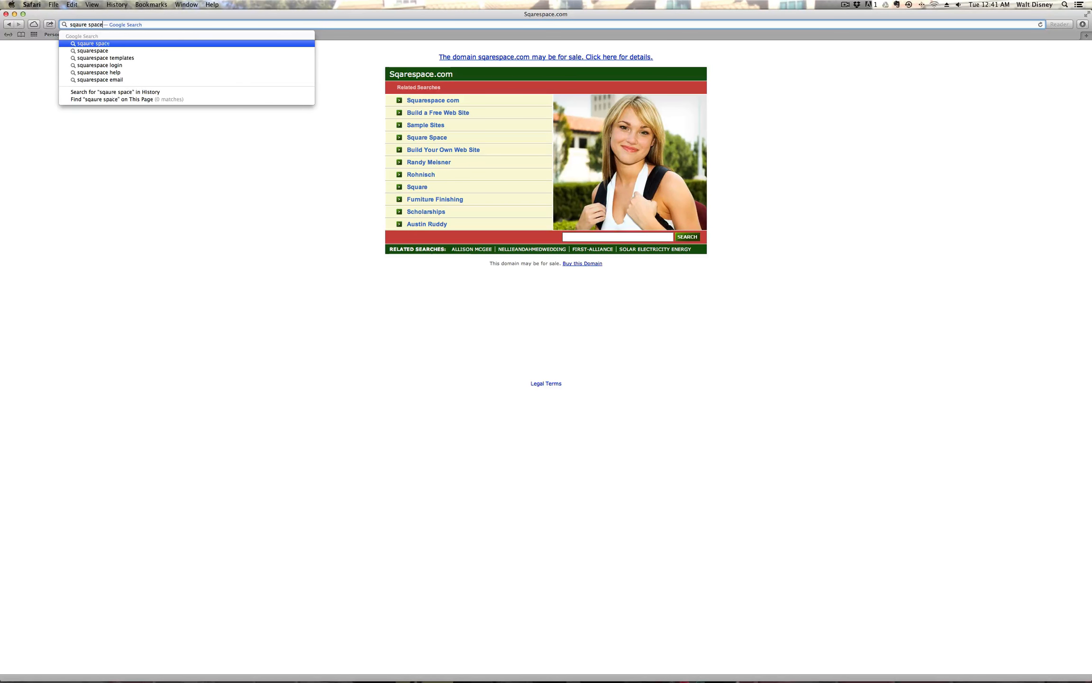
{"action": "key", "text": "Return"}
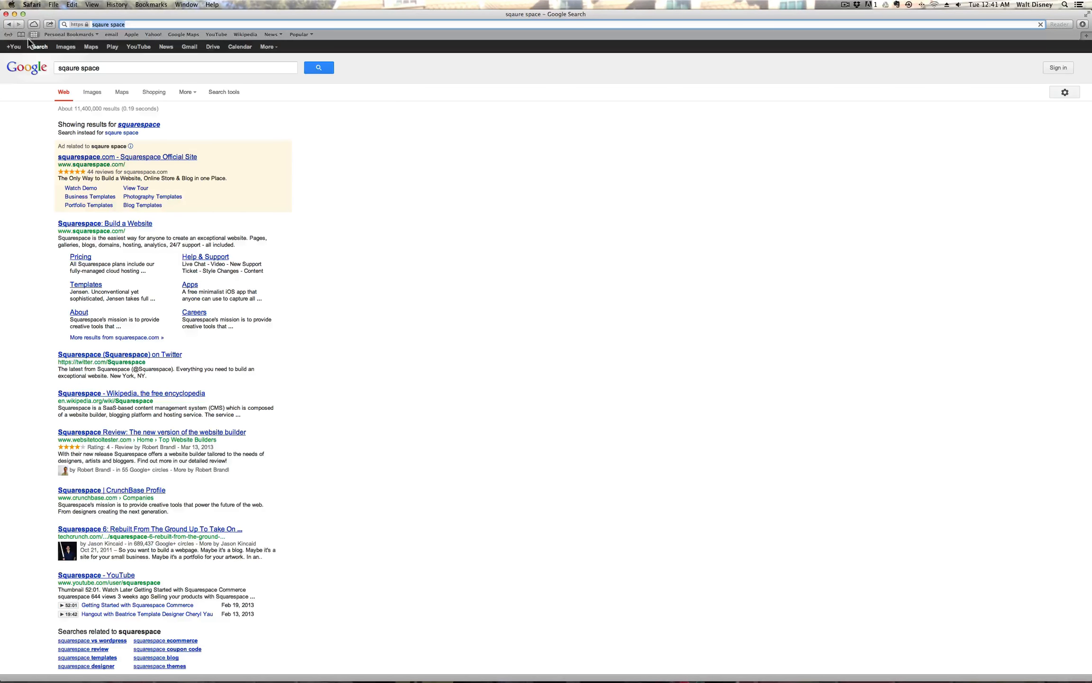
{"action": "left_click", "coordinate": [126, 160]}
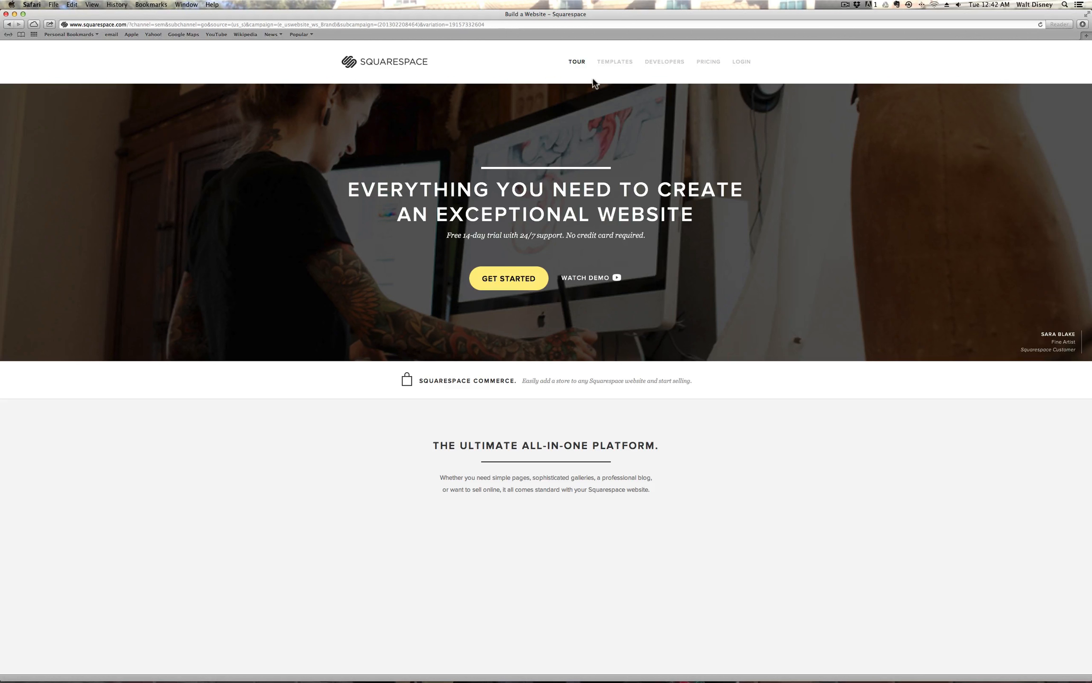
{"action": "left_click", "coordinate": [721, 62]}
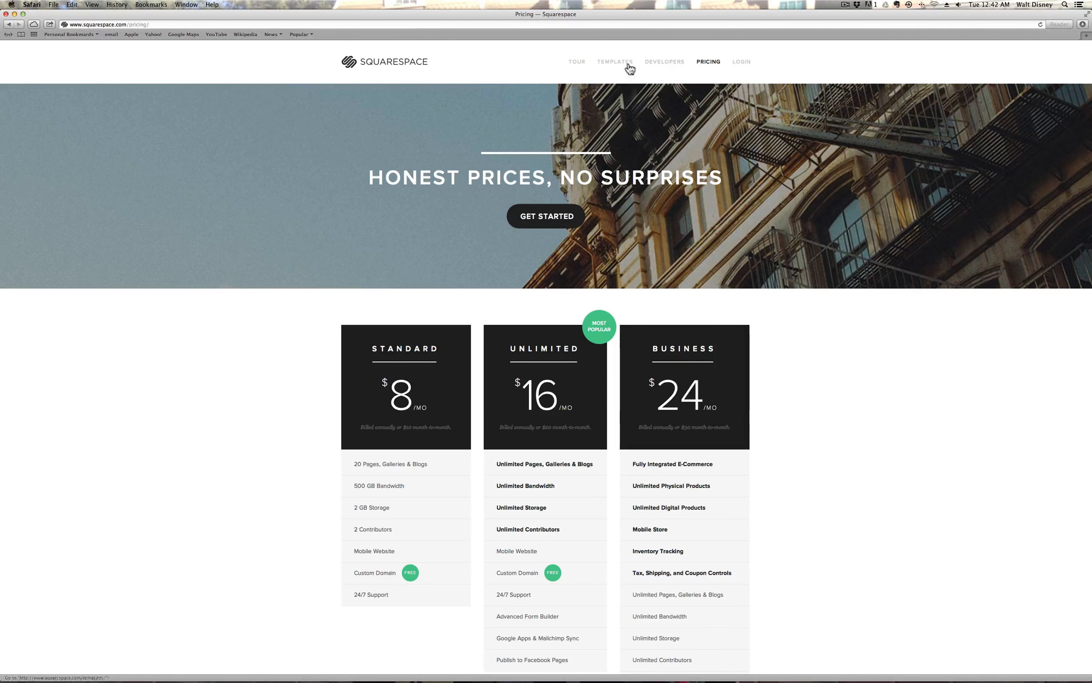
Log in to the Squarespace account with the prefilled e-mail, entering the account password again if the first entry is rejected
{"action": "left_click", "coordinate": [739, 63]}
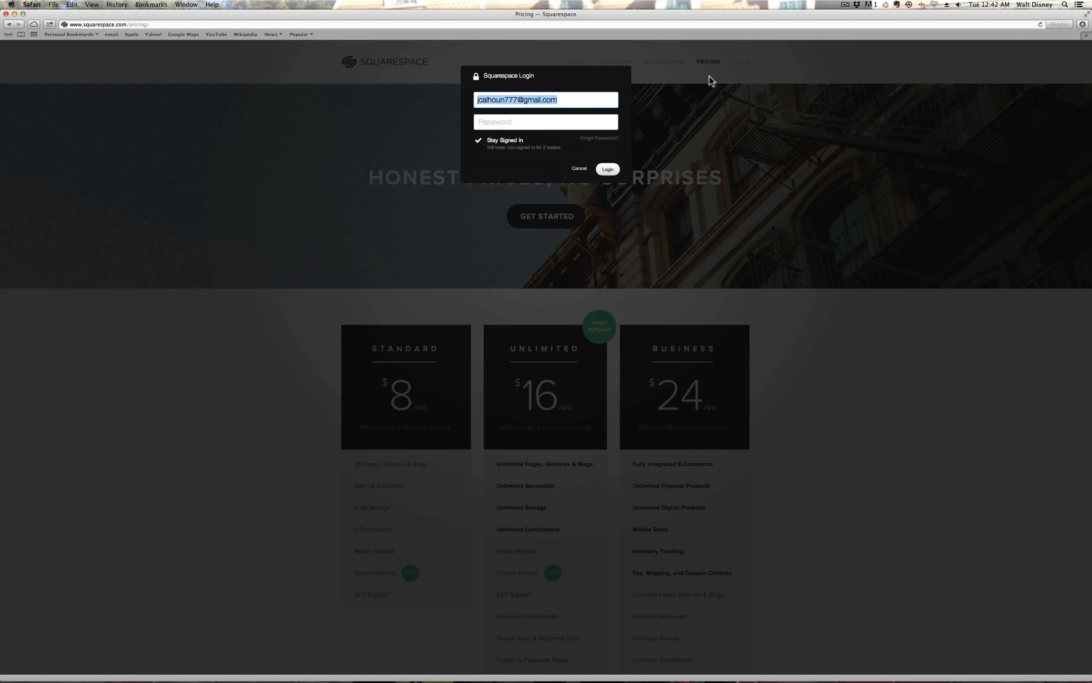
{"action": "left_click", "coordinate": [560, 117]}
{"action": "type", "text": "•••"}
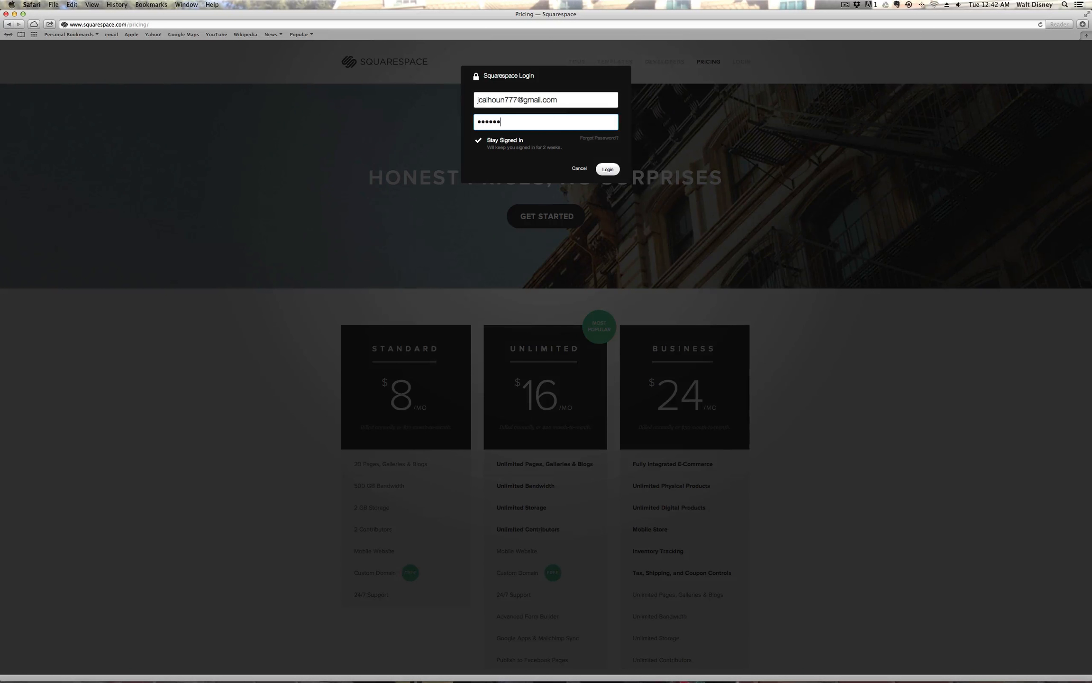
{"action": "type", "text": "••••••••••••"}
{"action": "key", "text": "Return"}
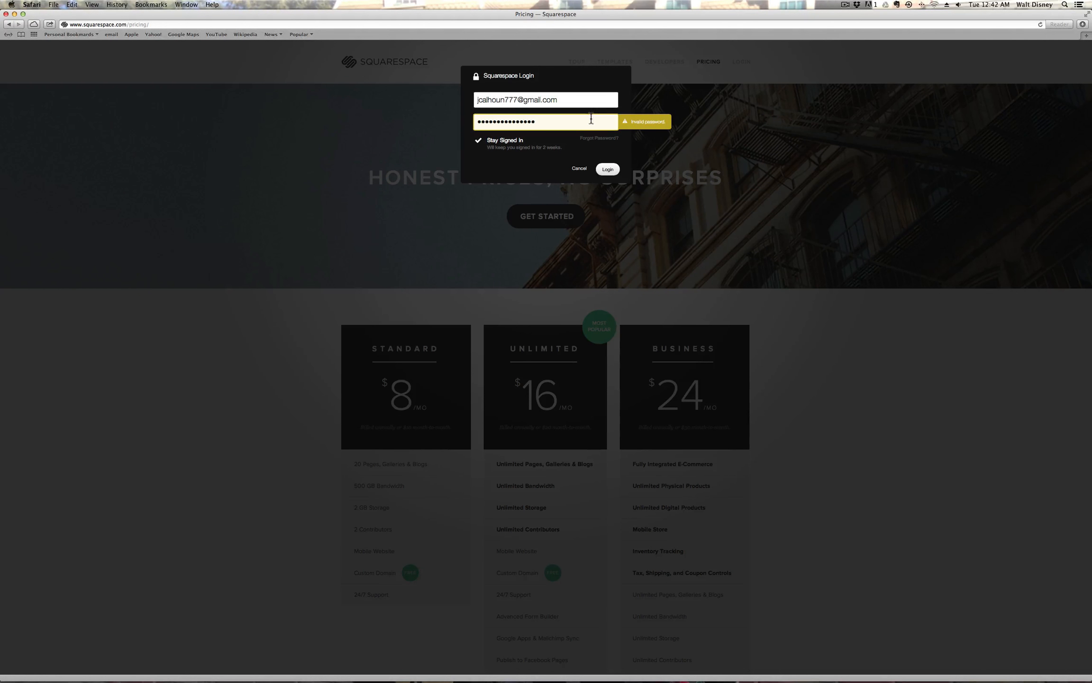
{"action": "left_click_drag", "start_coordinate": [574, 122], "coordinate": [332, 120]}
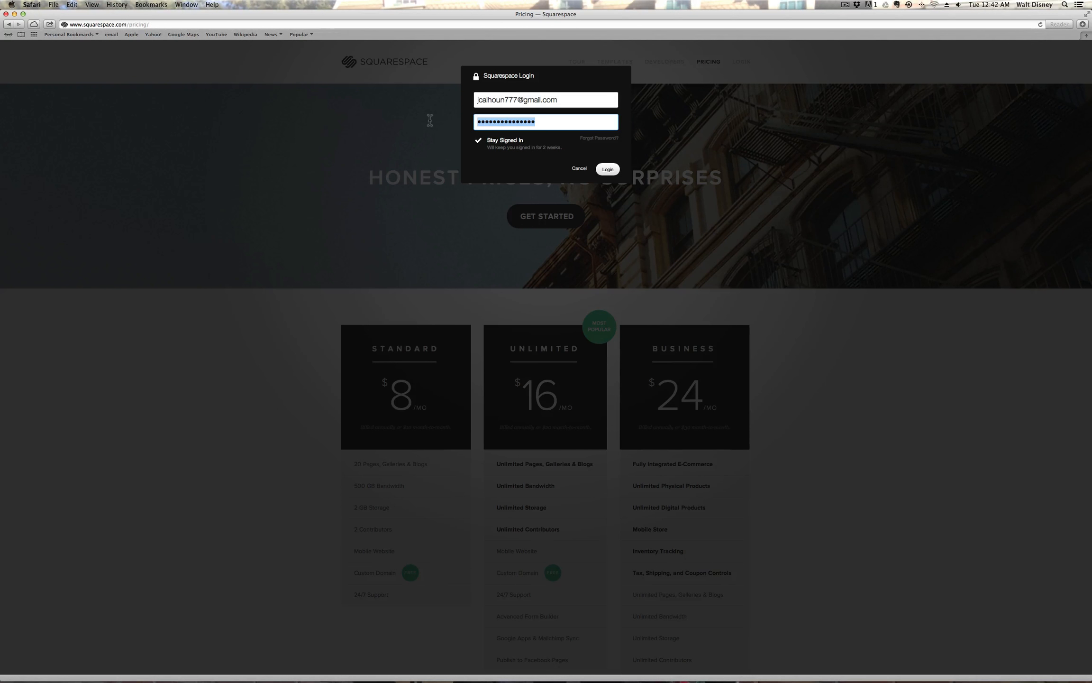
{"action": "type", "text": "•"}
{"action": "key", "text": "Return"}
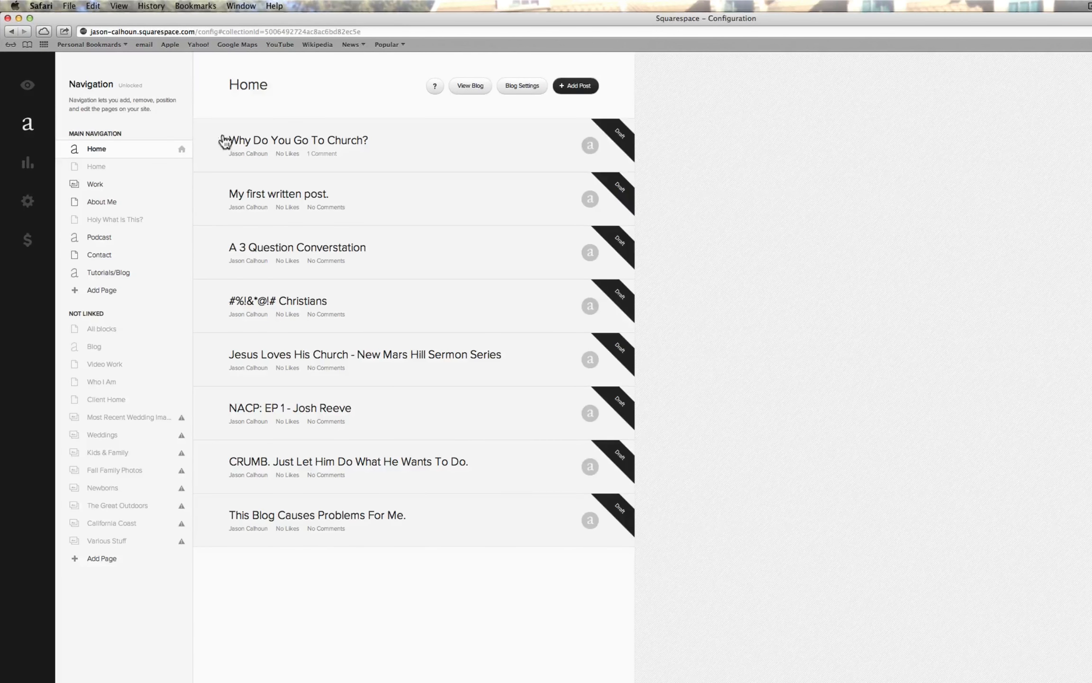
Look through the contents of the Work, About Me and Podcast pages in the site configuration
{"action": "mouse_move", "coordinate": [187, 156]}
{"action": "left_click", "coordinate": [94, 184]}
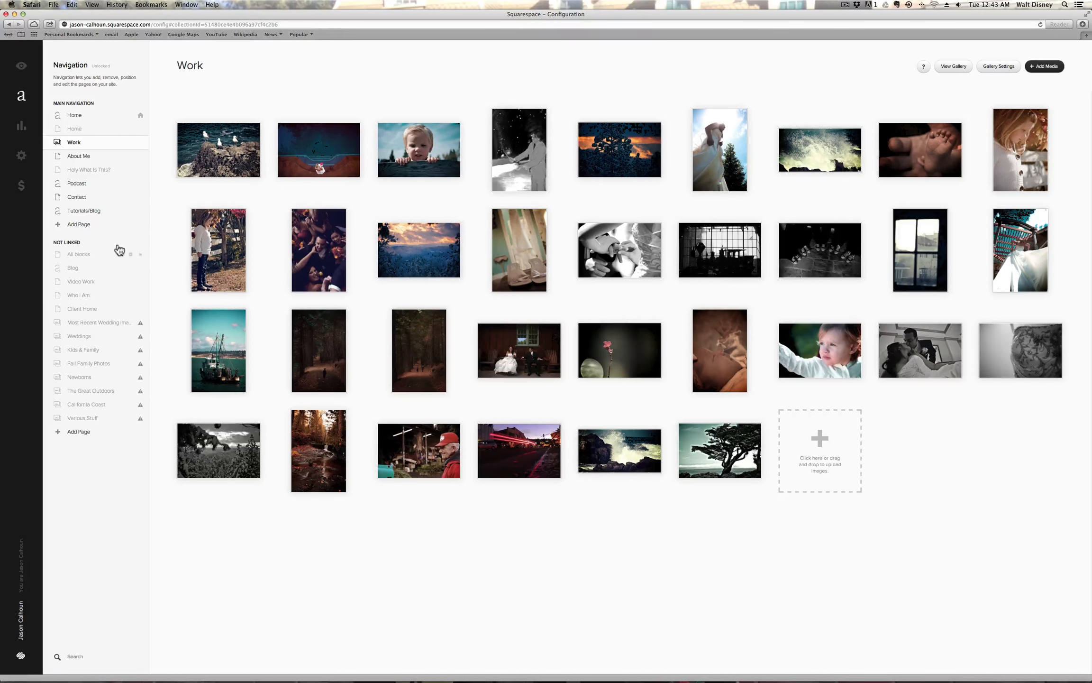
{"action": "left_click", "coordinate": [80, 159]}
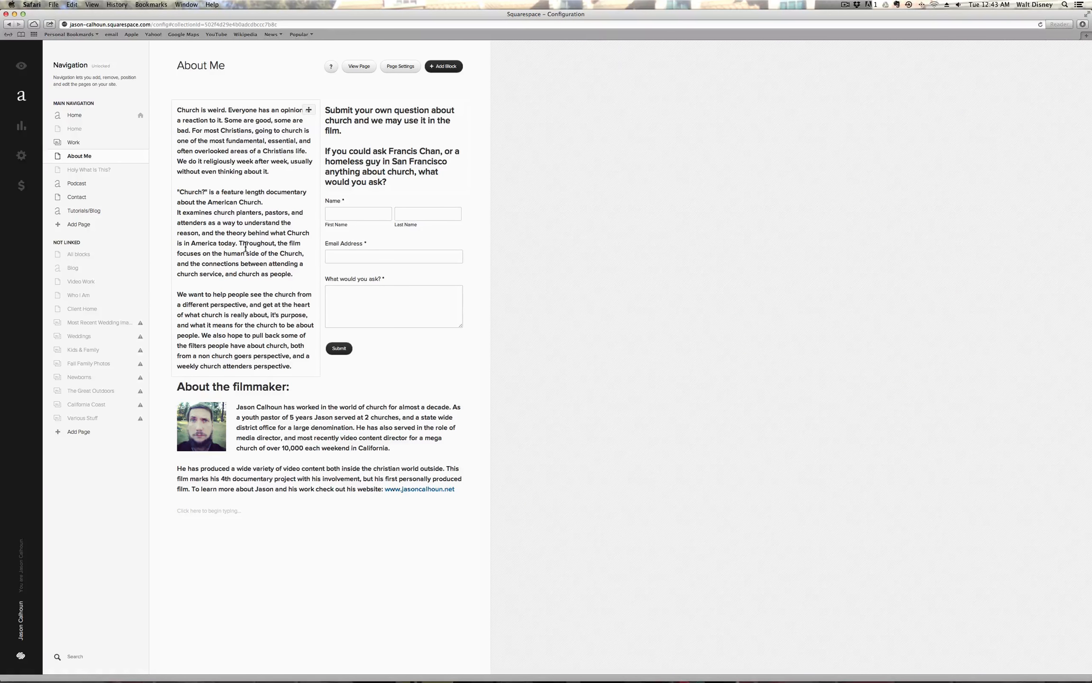
{"action": "left_click", "coordinate": [77, 185]}
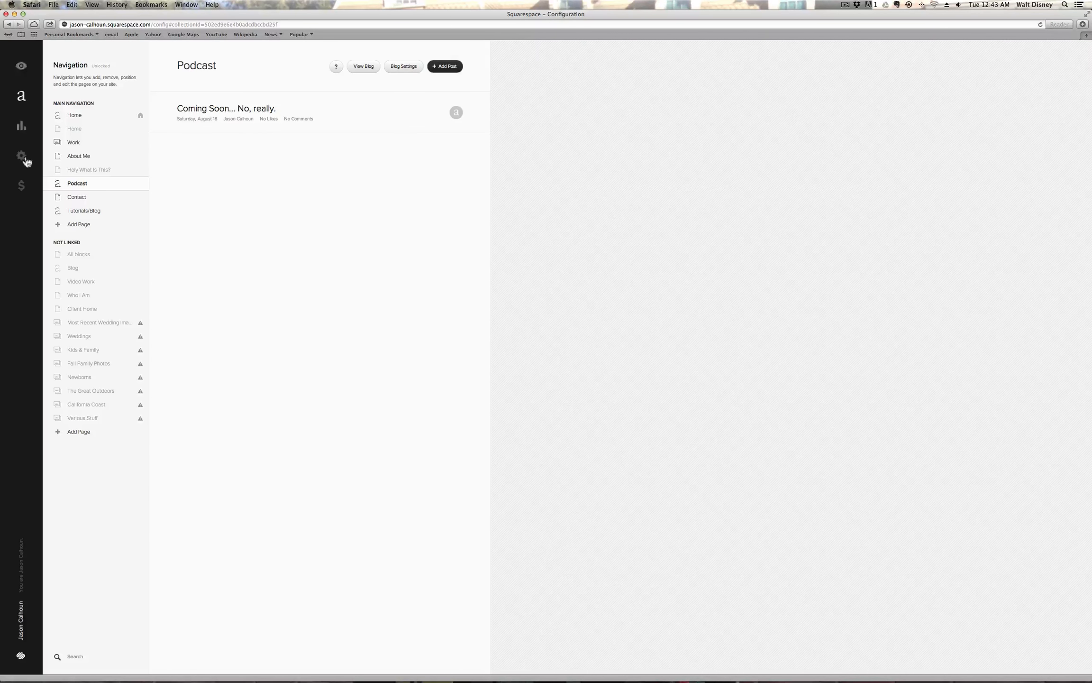
Preview the live site and view its About Me, Work and Home pages
{"action": "left_click", "coordinate": [22, 67]}
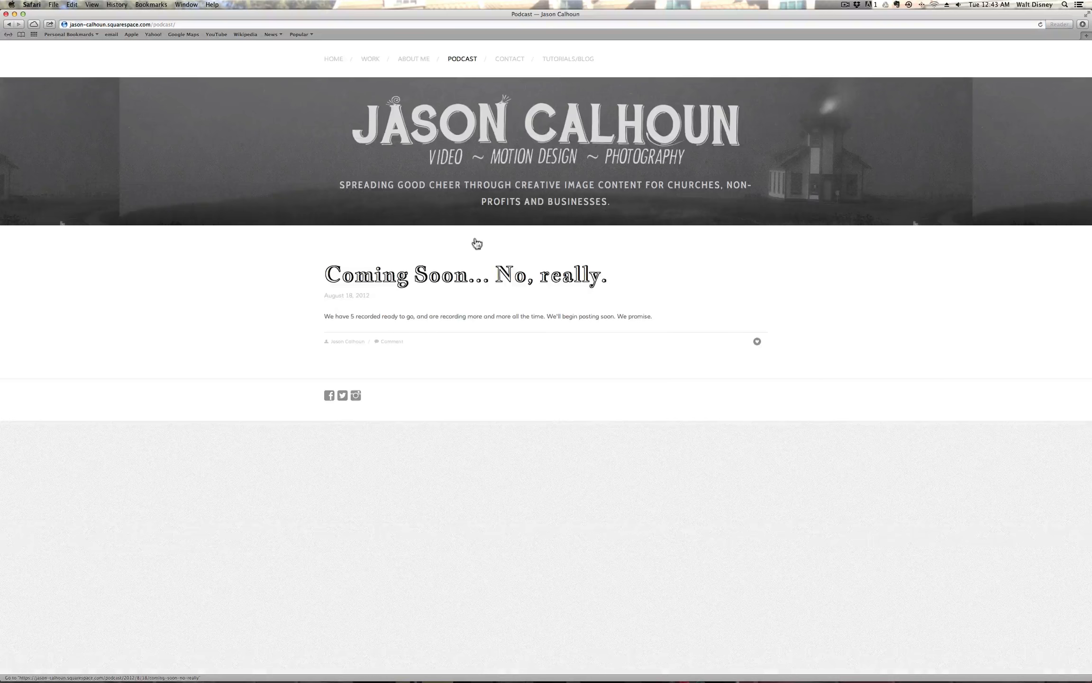
{"action": "left_click", "coordinate": [413, 60]}
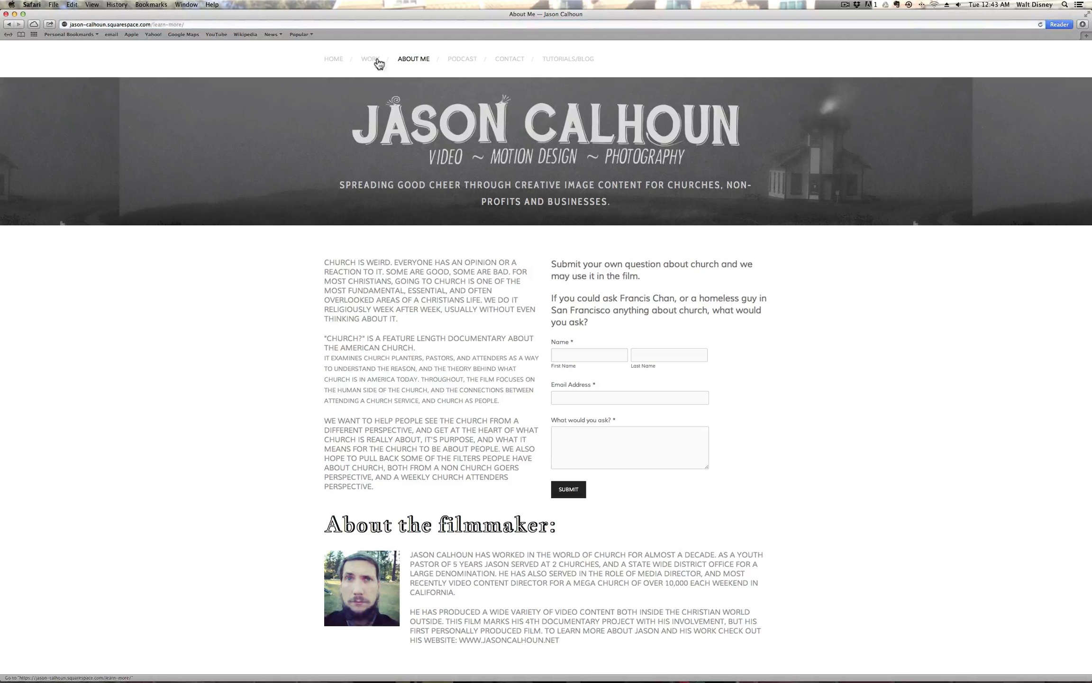
{"action": "left_click", "coordinate": [370, 60]}
{"action": "left_click", "coordinate": [336, 61]}
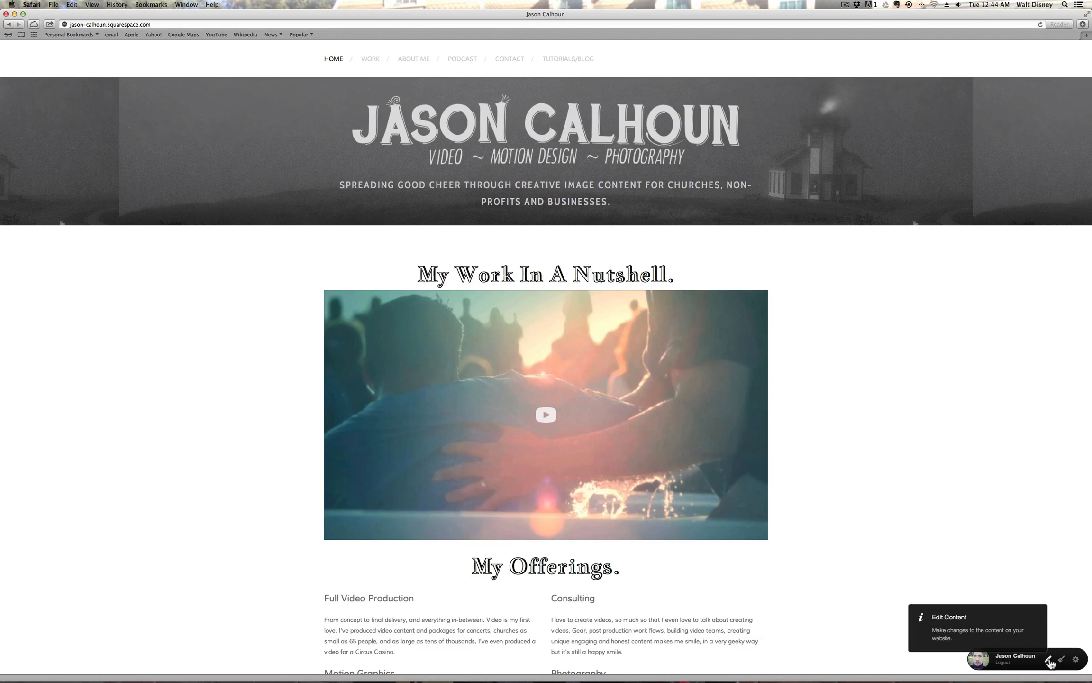
Switch the Home page to content editing and look over its blocks down to the footer
{"action": "left_click", "coordinate": [1048, 660]}
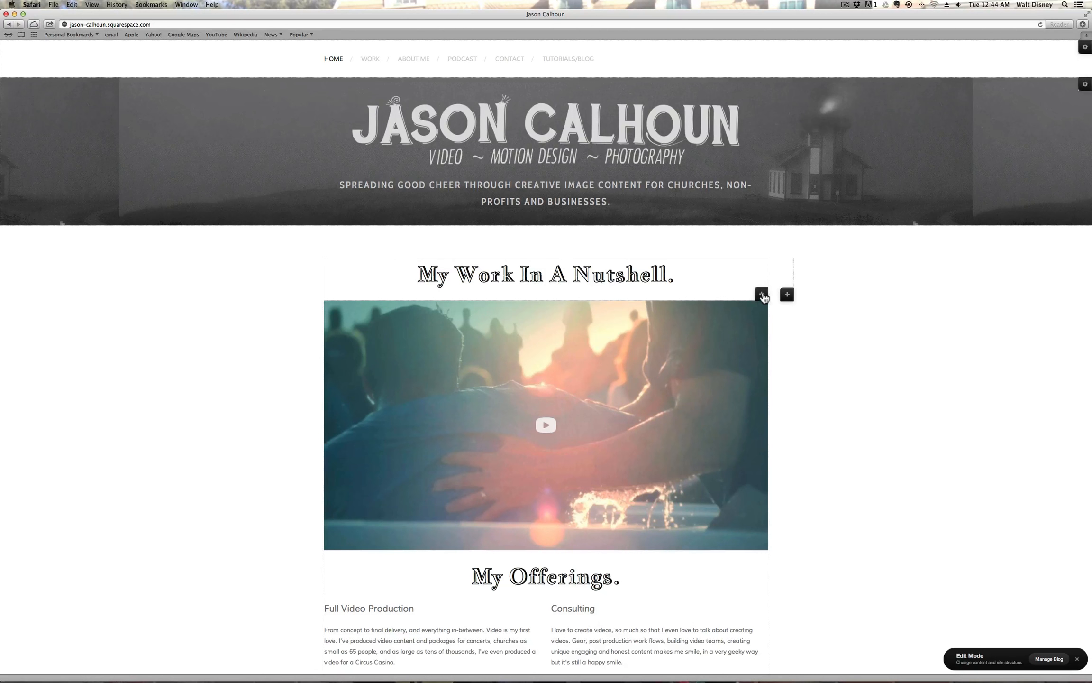
{"action": "scroll", "coordinate": [777, 356], "scroll_direction": "down", "scroll_amount": 3}
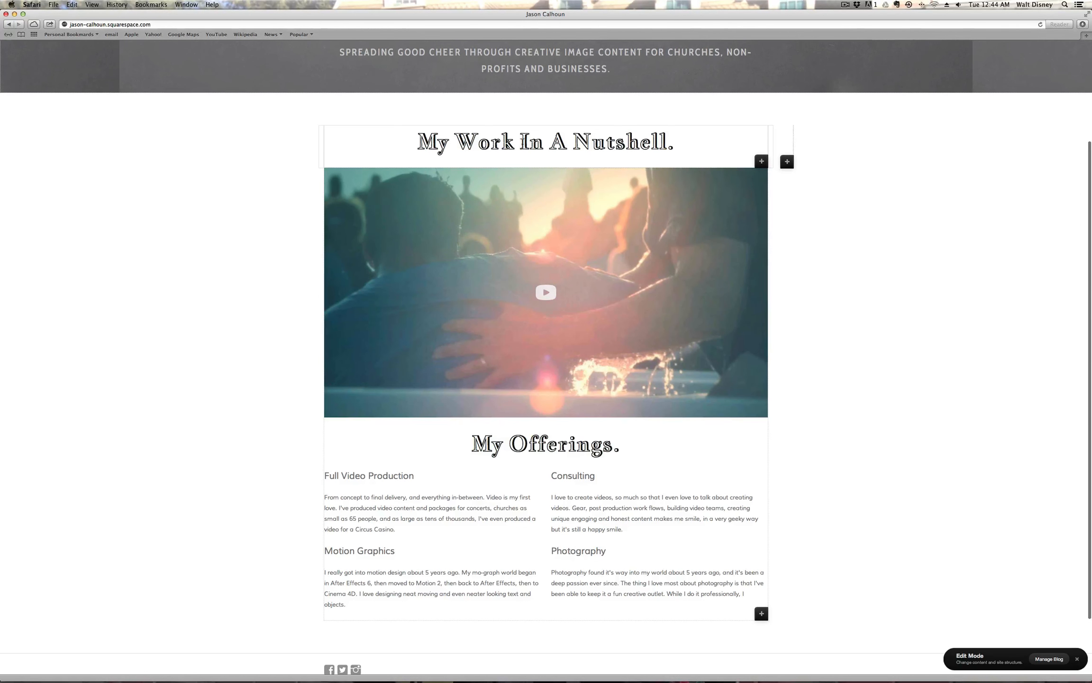
{"action": "scroll", "coordinate": [750, 389], "scroll_direction": "down", "scroll_amount": 2}
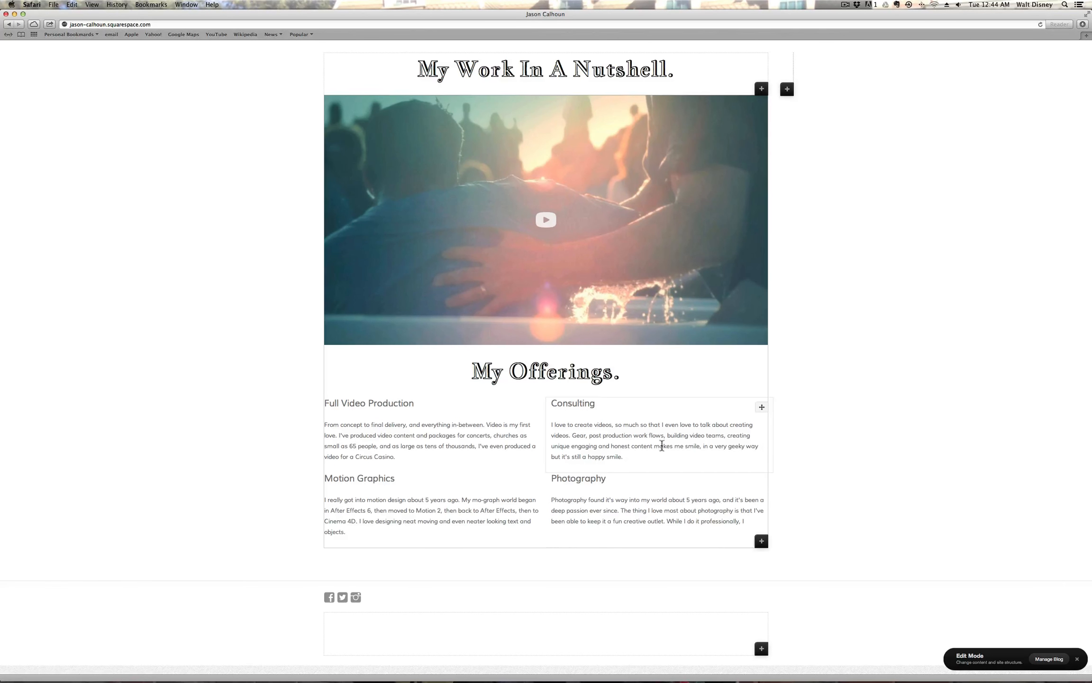
Try moving the Consulting text block to a column beside the video, and return it to its place under My Offerings
{"action": "left_click", "coordinate": [762, 406]}
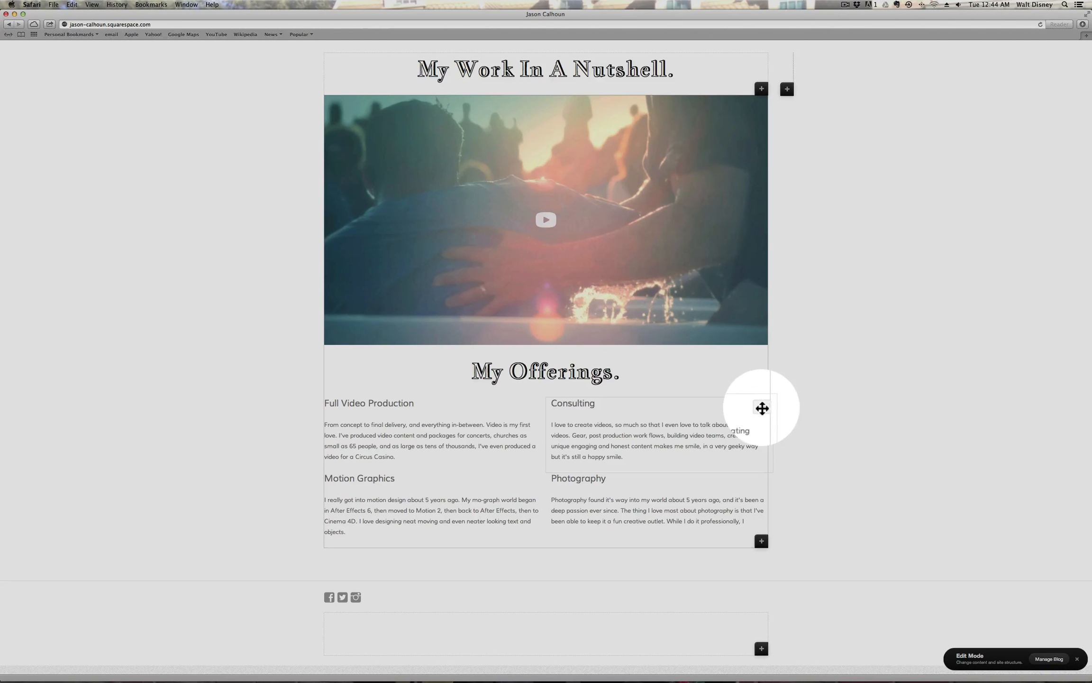
{"action": "left_click_drag", "start_coordinate": [762, 408], "coordinate": [783, 296]}
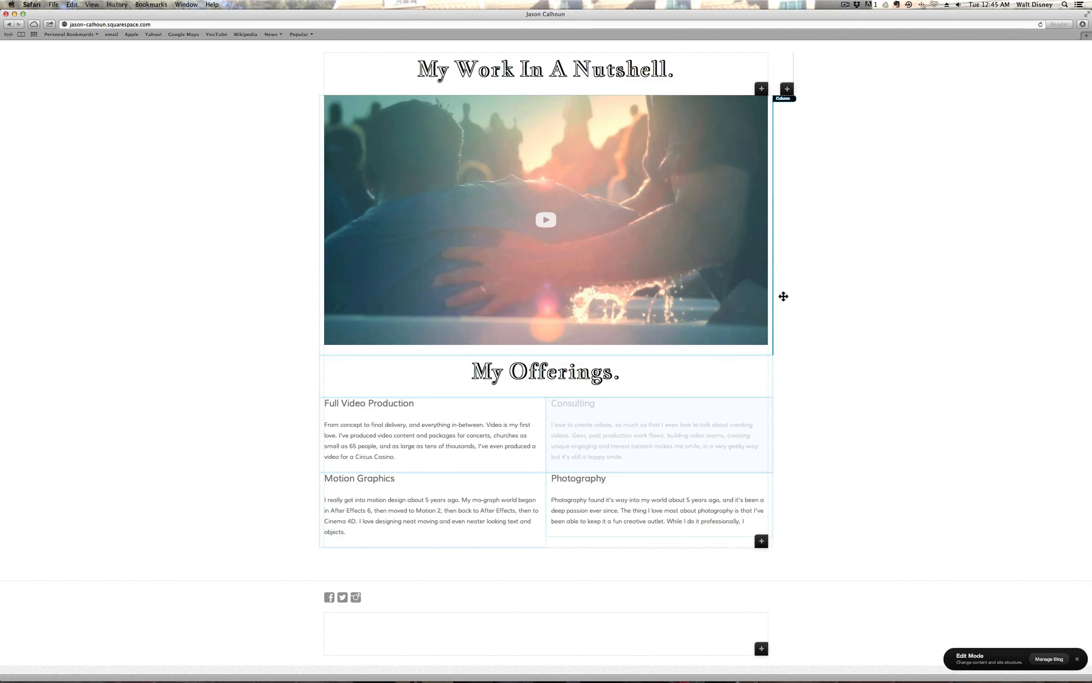
{"action": "left_click_drag", "start_coordinate": [740, 147], "coordinate": [577, 403]}
{"action": "left_click_drag", "start_coordinate": [674, 444], "coordinate": [654, 421]}
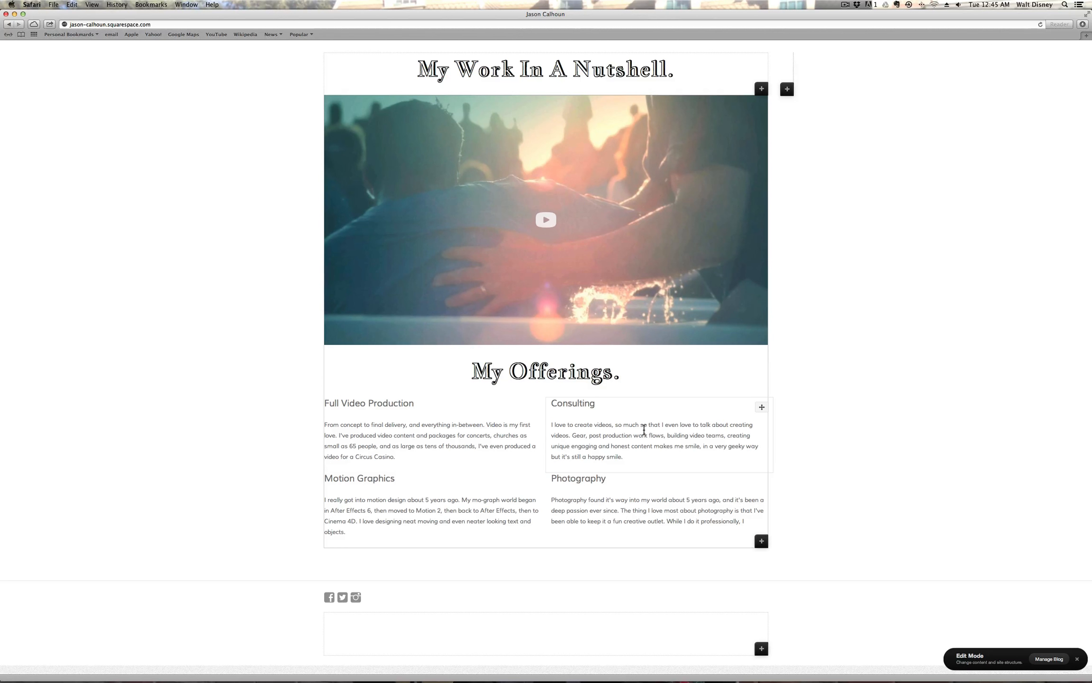
Open the block picker for the area below the Photography text and examine the structure, social and content block types
{"action": "scroll", "coordinate": [605, 393], "scroll_direction": "up", "scroll_amount": 5}
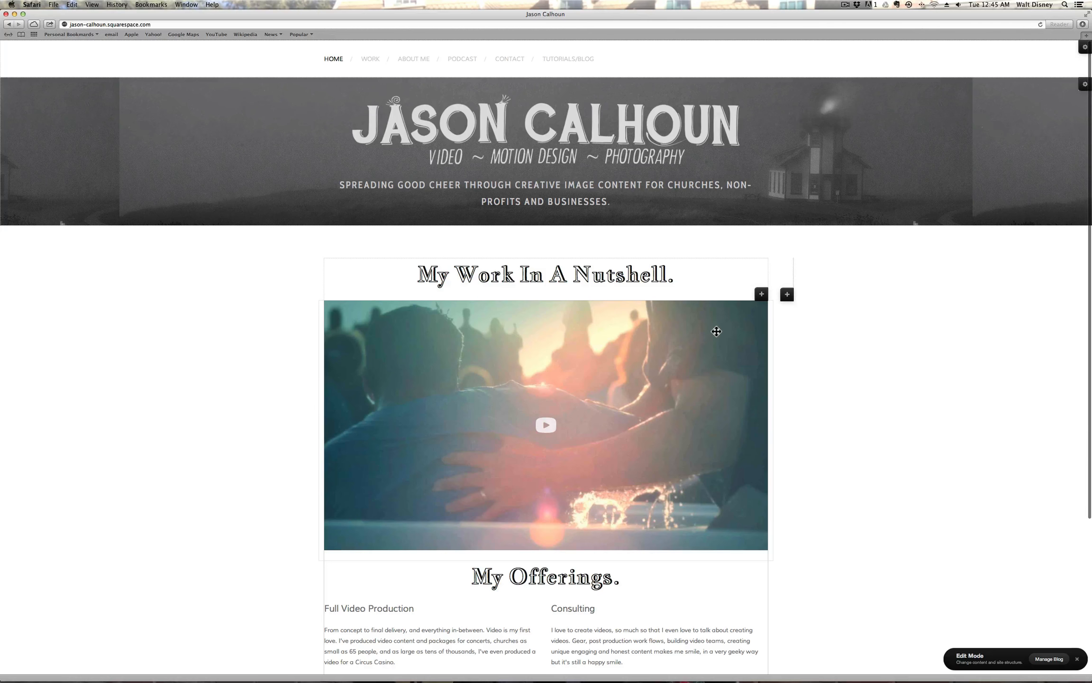
{"action": "scroll", "coordinate": [819, 428], "scroll_direction": "down", "scroll_amount": 5}
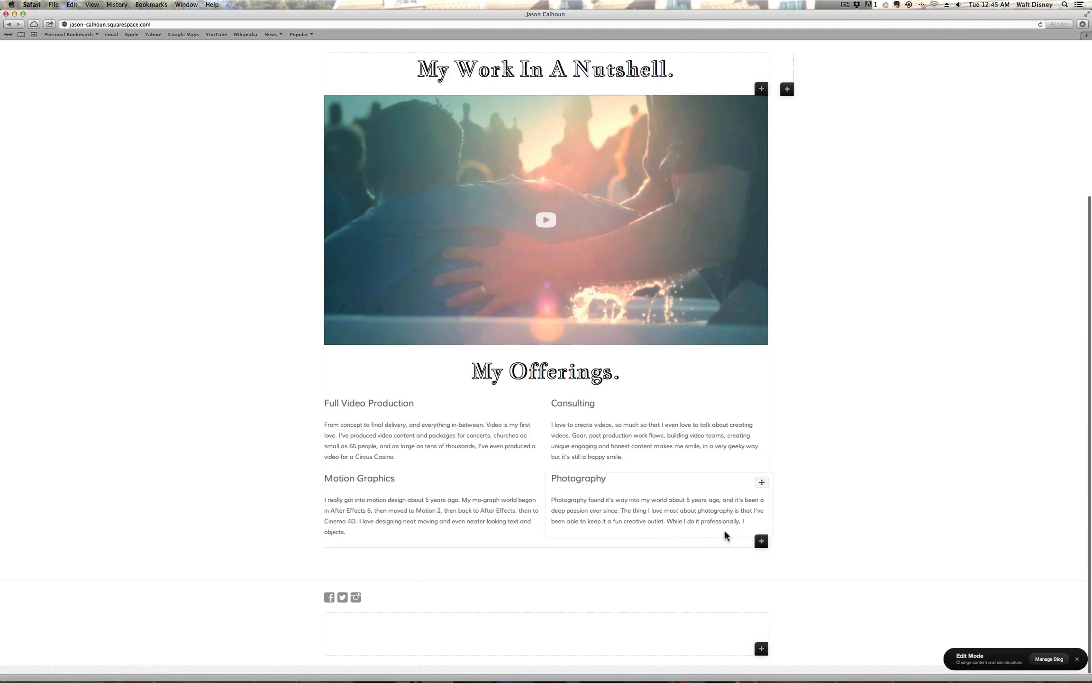
{"action": "left_click", "coordinate": [761, 540]}
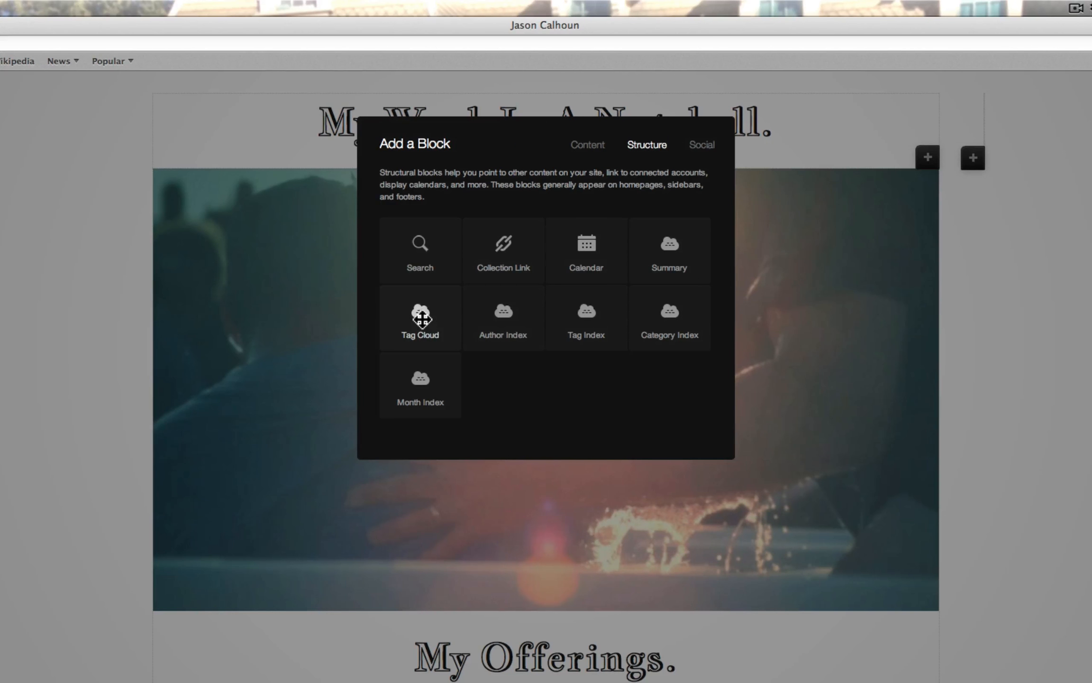
{"action": "left_click", "coordinate": [695, 151]}
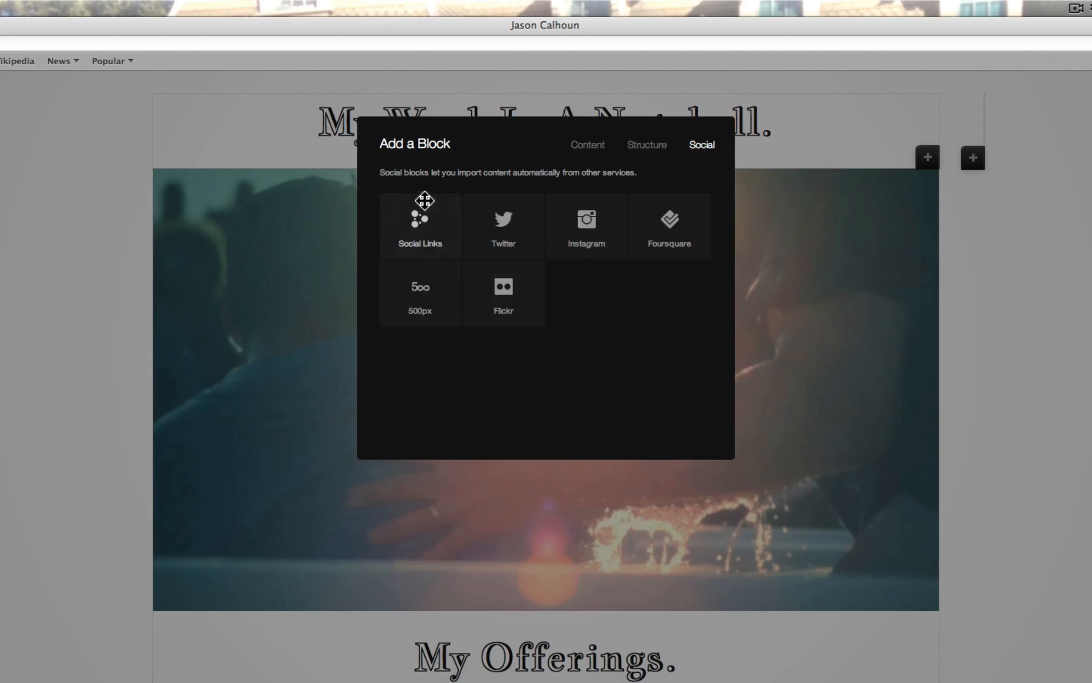
{"action": "left_click", "coordinate": [576, 148]}
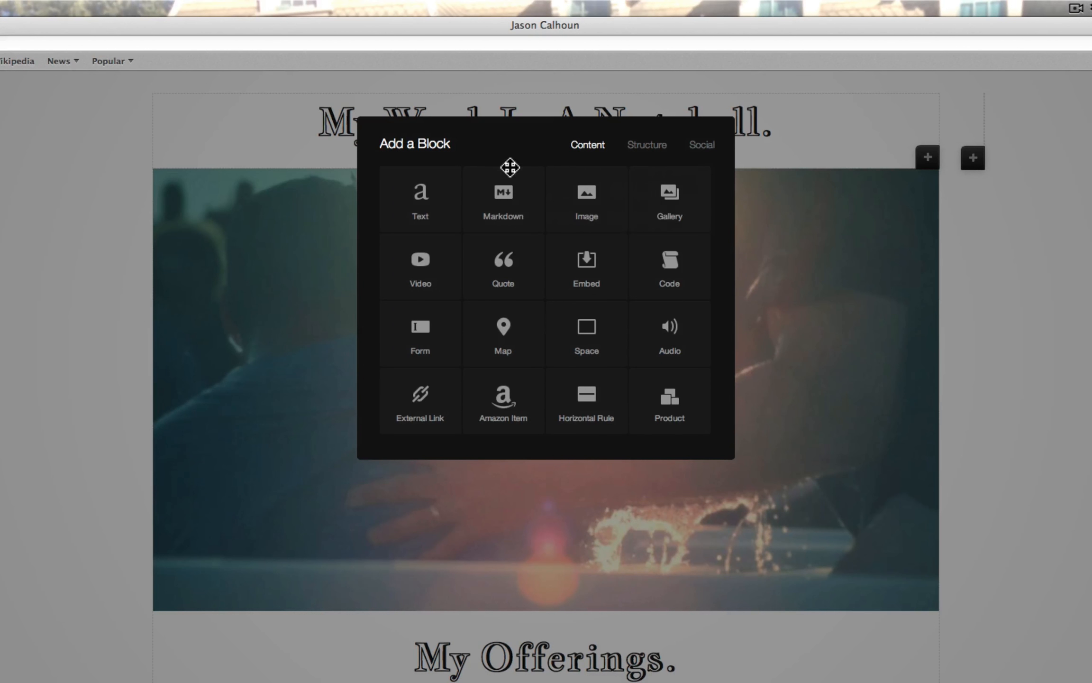
{"action": "left_click", "coordinate": [701, 146]}
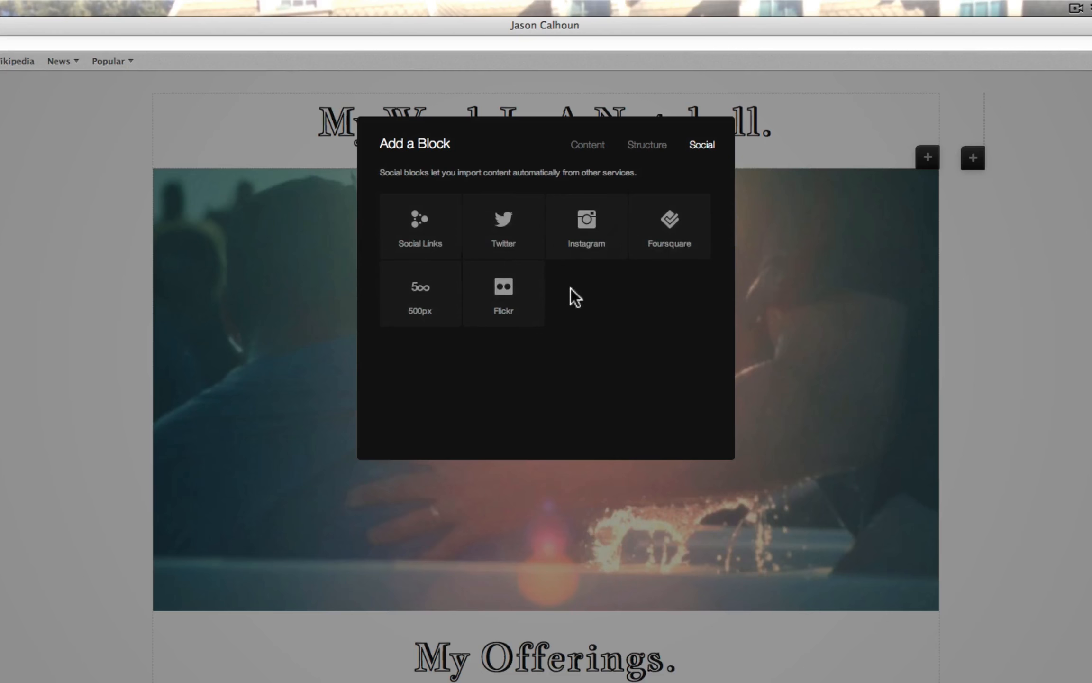
{"action": "left_click", "coordinate": [588, 145]}
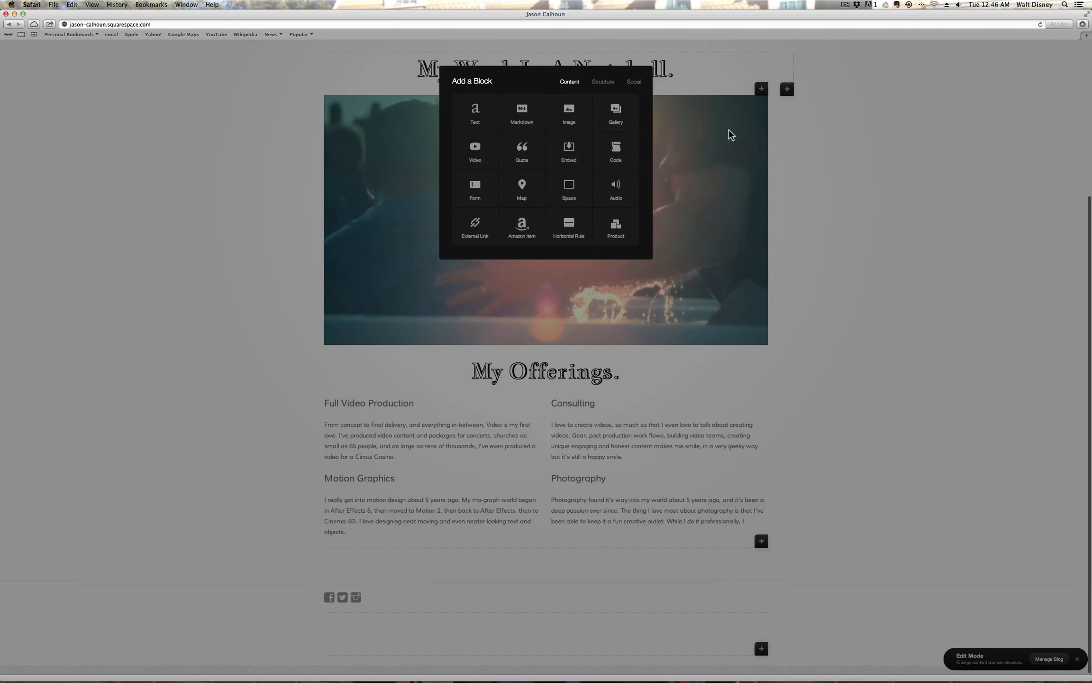
Leave content editing and open the style editor to look over its color, typography, size and option settings
{"action": "left_click", "coordinate": [912, 290]}
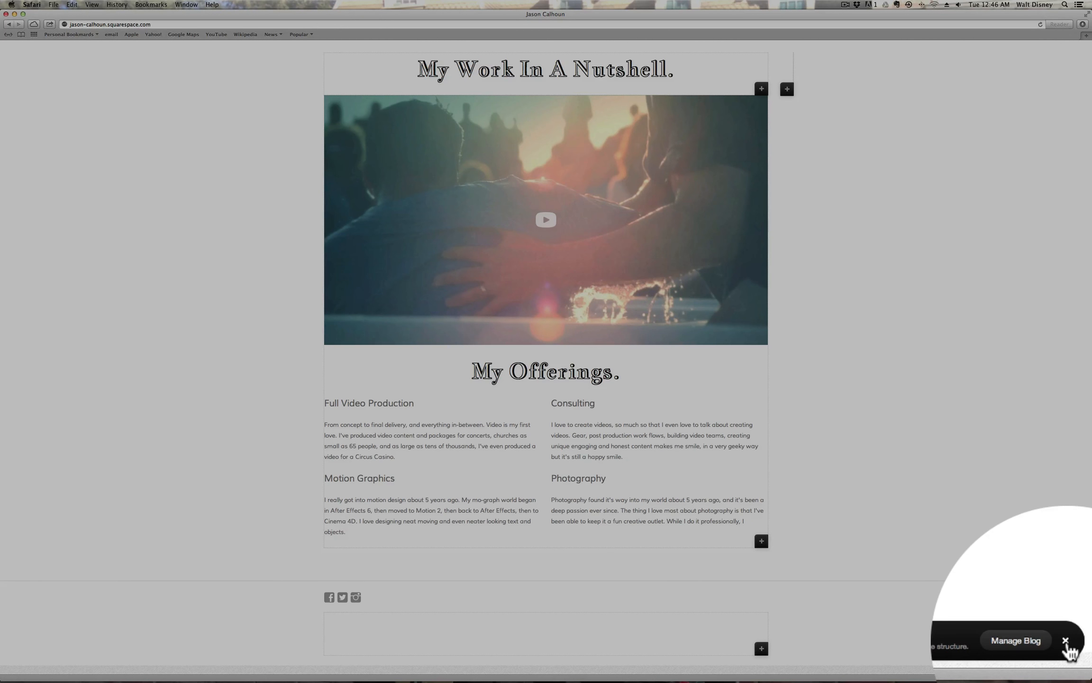
{"action": "left_click", "coordinate": [1065, 641]}
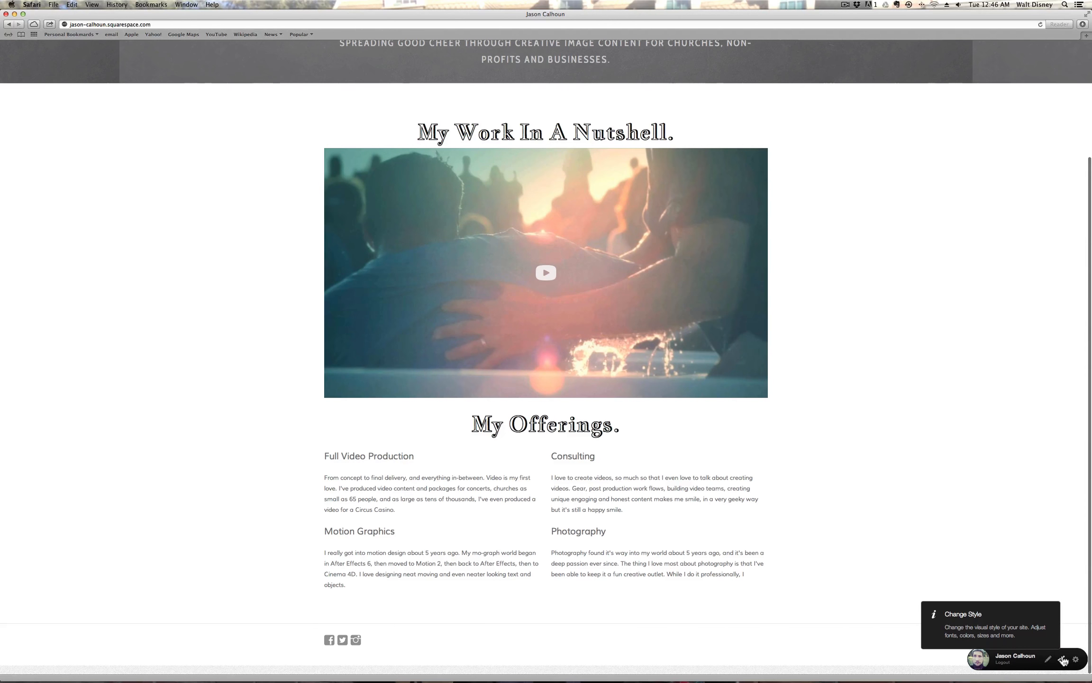
{"action": "left_click", "coordinate": [1063, 659]}
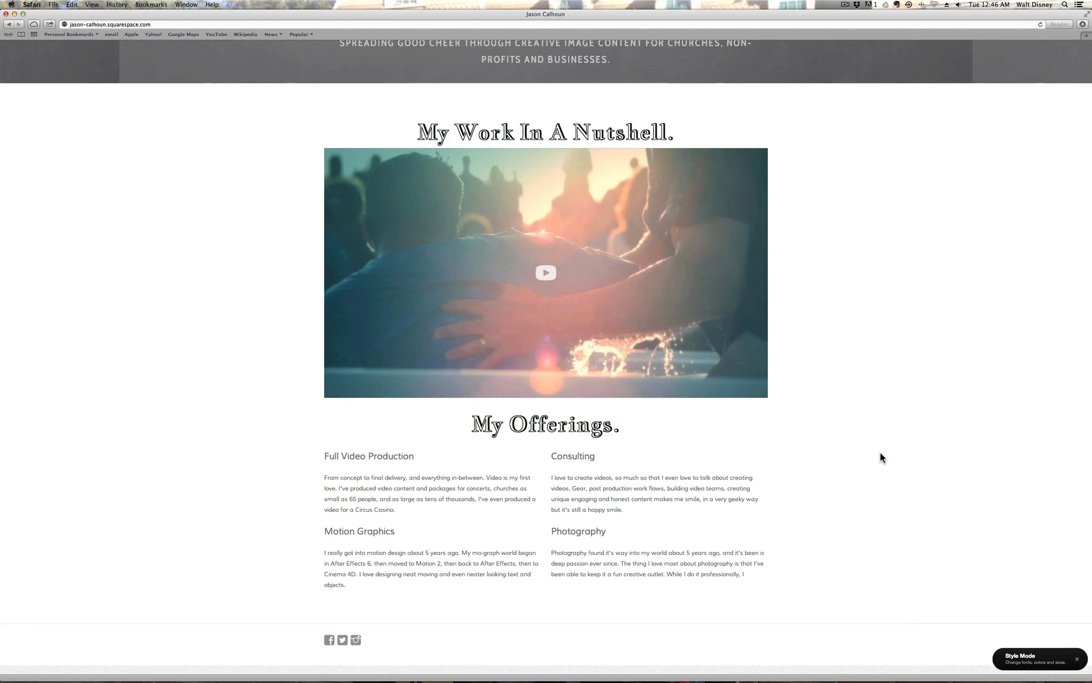
{"action": "scroll", "coordinate": [148, 208], "scroll_direction": "up", "scroll_amount": 5}
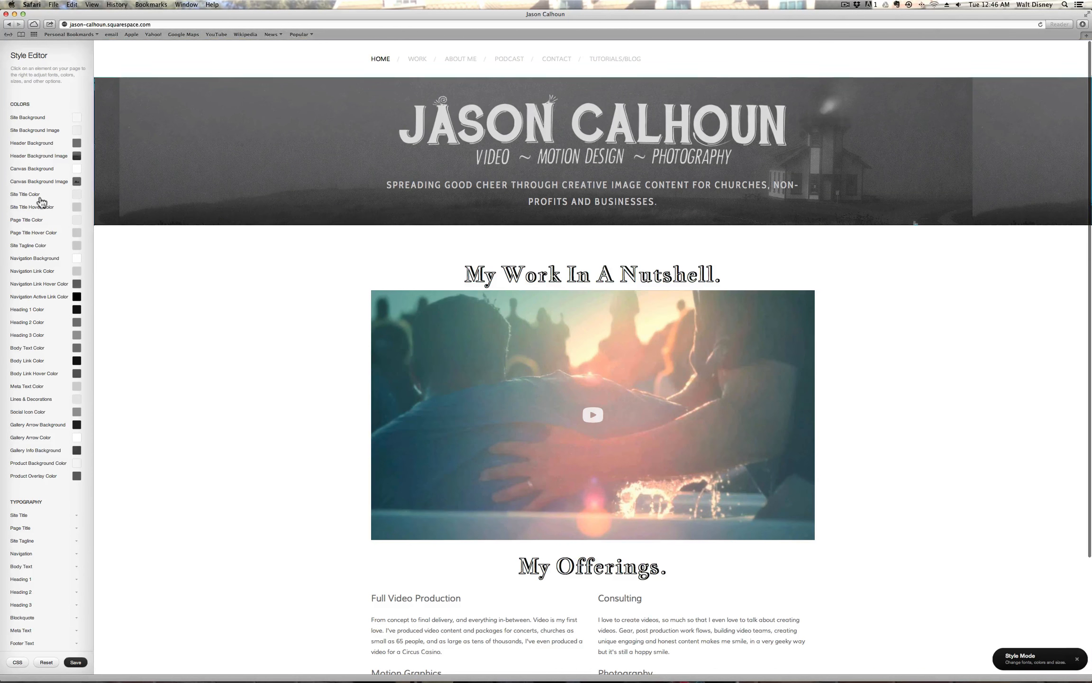
{"action": "scroll", "coordinate": [33, 346], "scroll_direction": "down", "scroll_amount": 3}
{"action": "scroll", "coordinate": [34, 345], "scroll_direction": "down", "scroll_amount": 7}
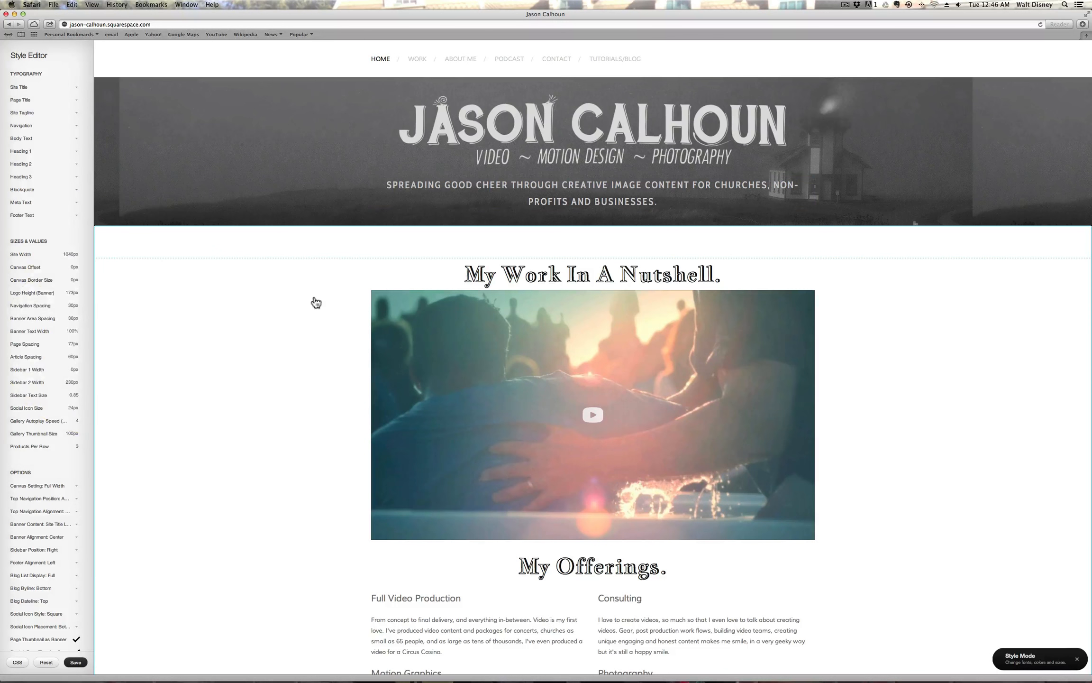
Examine the style settings for the header logo and banner, including the header background image options
{"action": "left_click", "coordinate": [552, 132]}
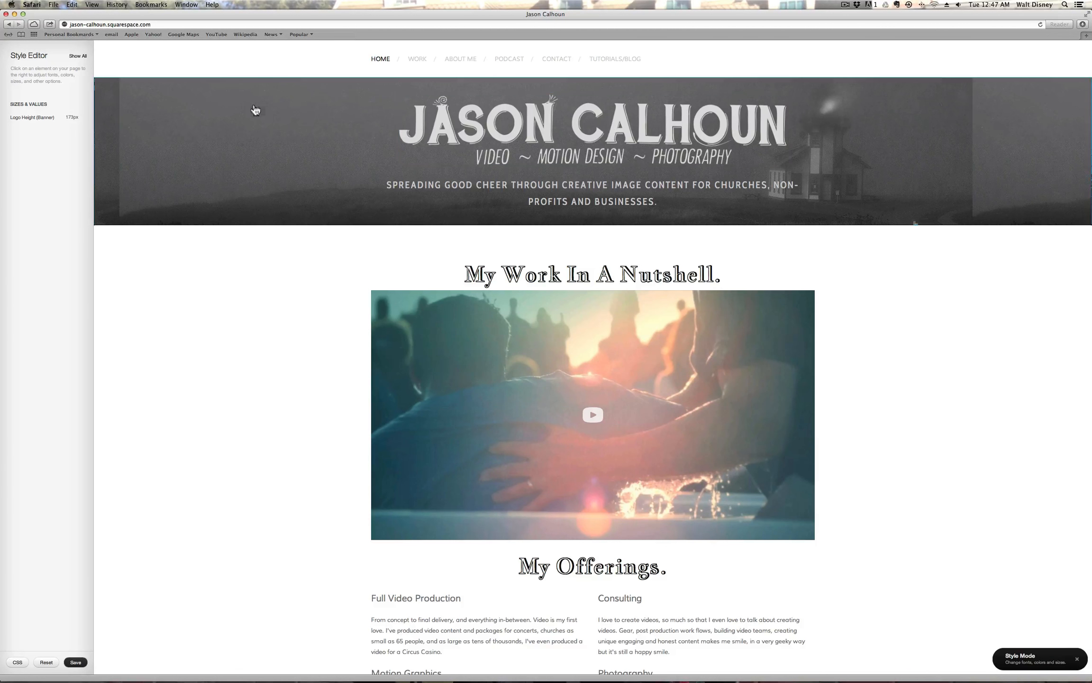
{"action": "left_click", "coordinate": [325, 158]}
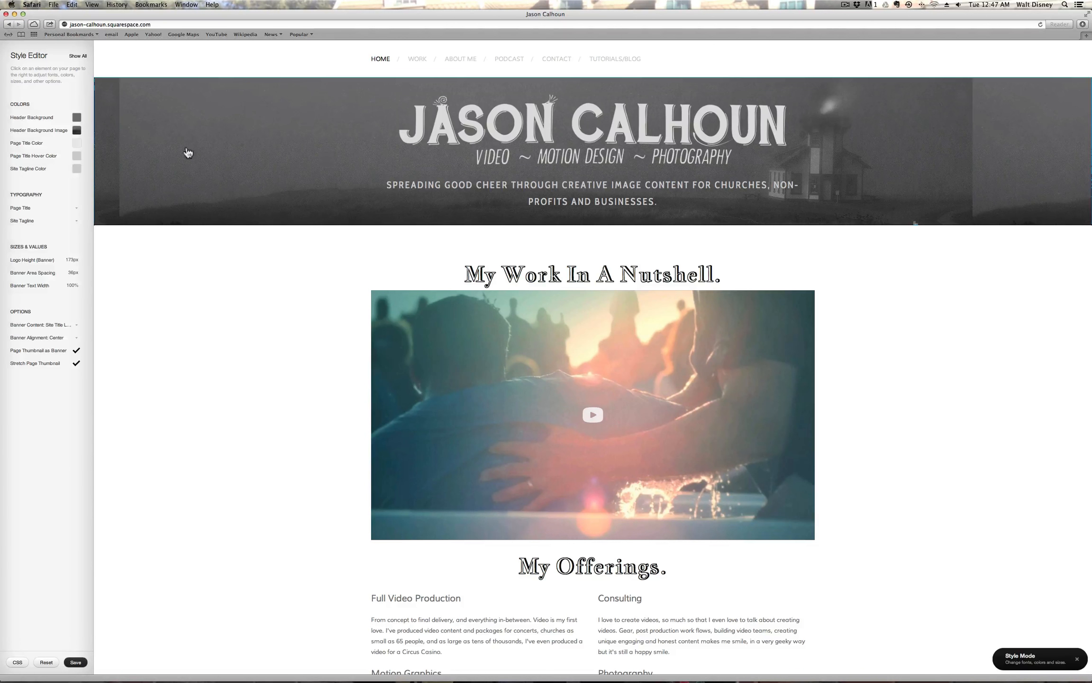
{"action": "left_click", "coordinate": [77, 135]}
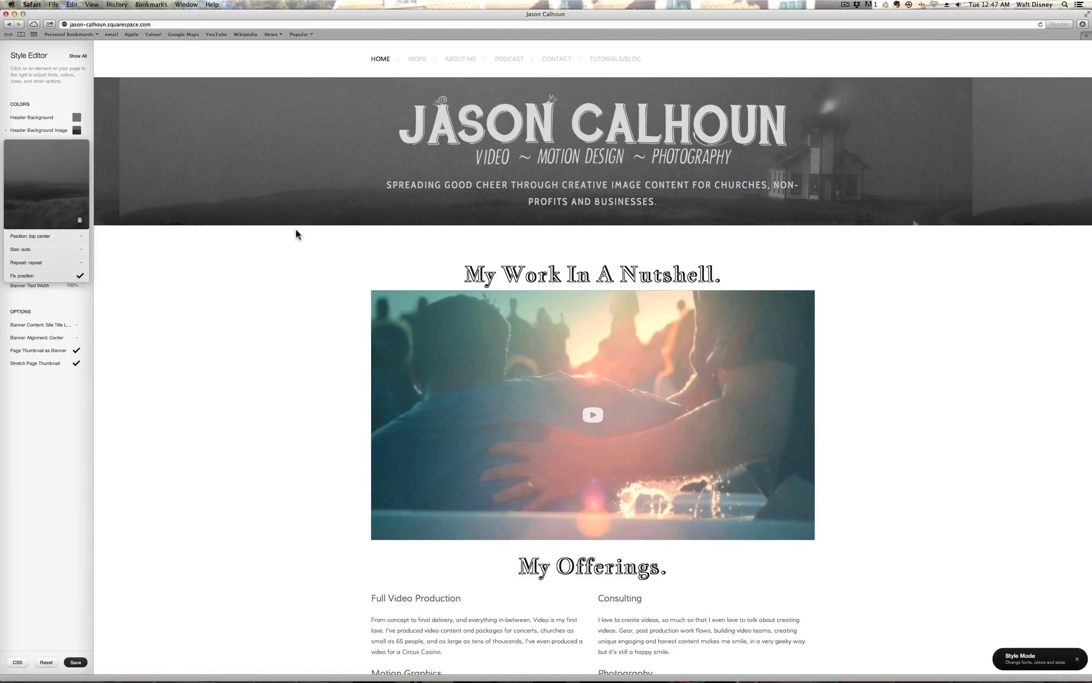
{"action": "left_click", "coordinate": [284, 311]}
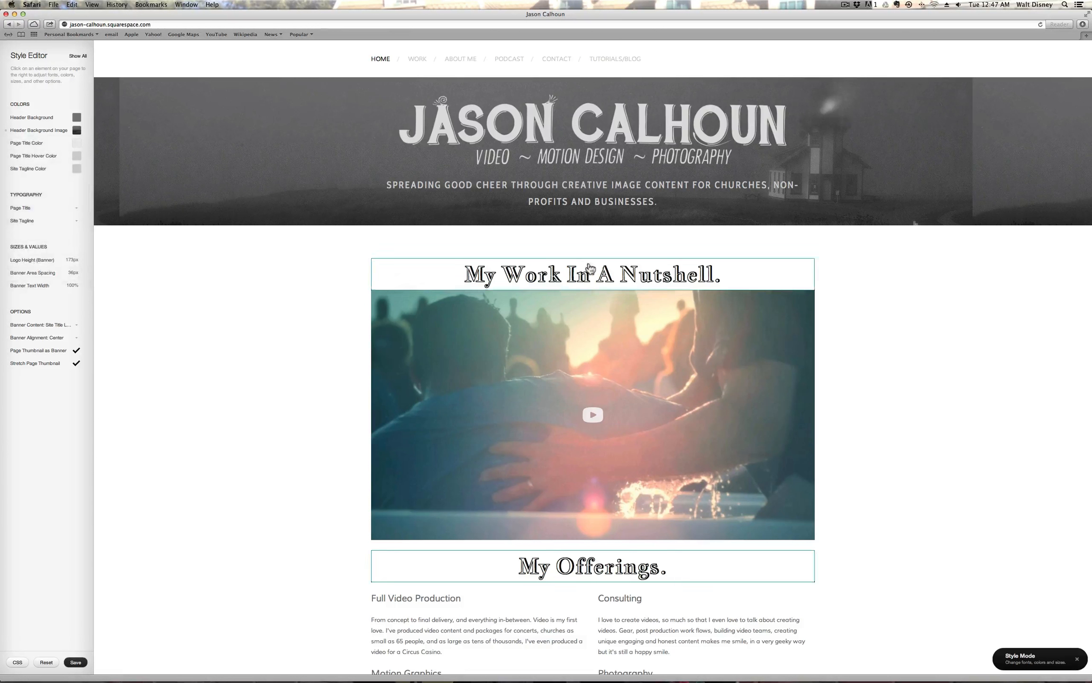
Examine the style settings for the page heading, content area and navigation bar, and leave style mode
{"action": "left_click", "coordinate": [584, 278]}
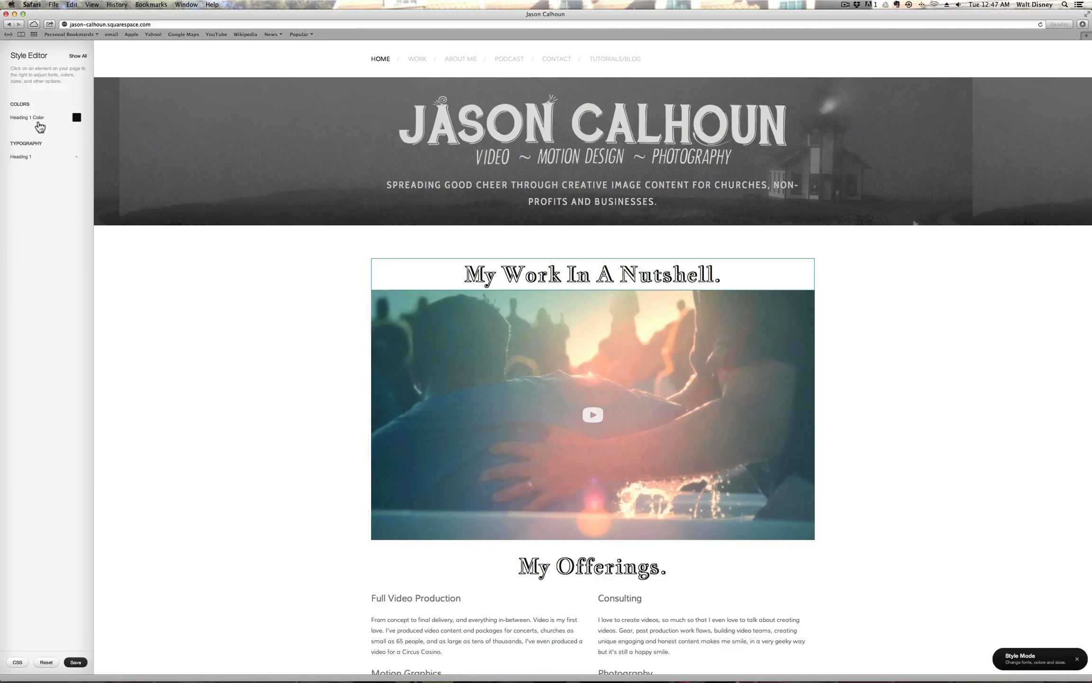
{"action": "left_click", "coordinate": [226, 283]}
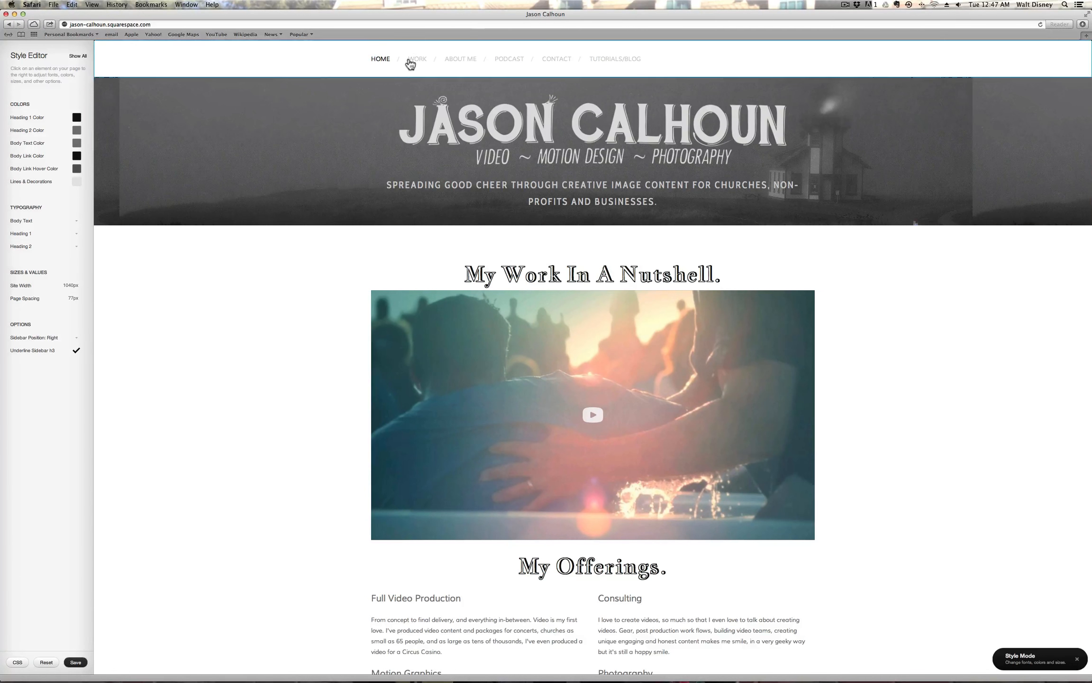
{"action": "left_click", "coordinate": [437, 67]}
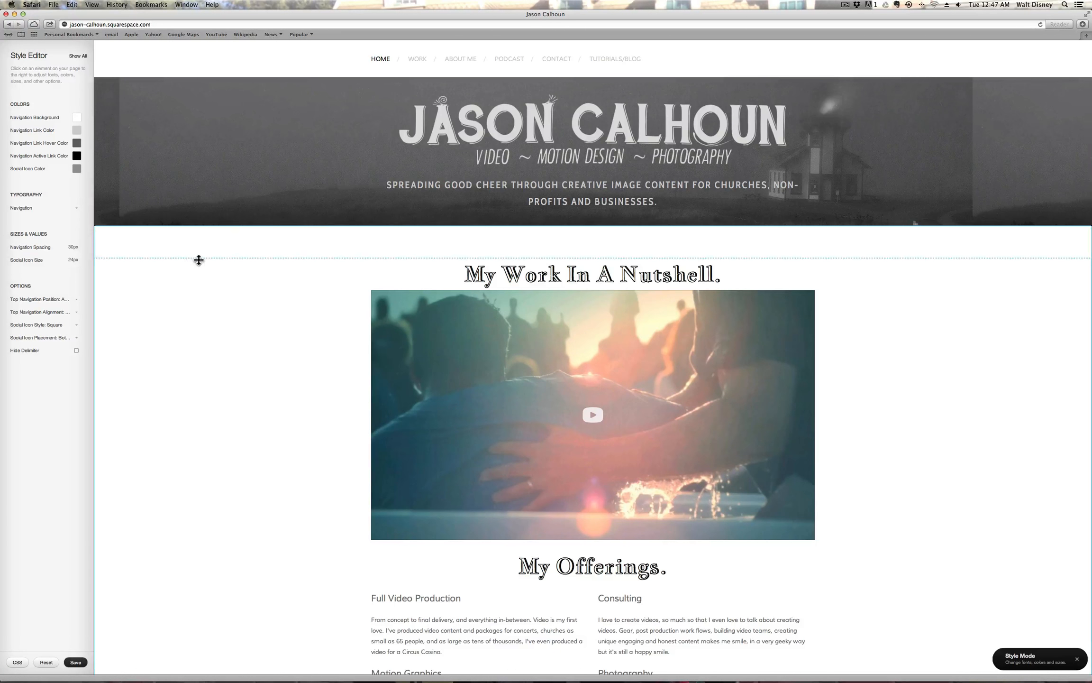
{"action": "left_click", "coordinate": [1076, 659]}
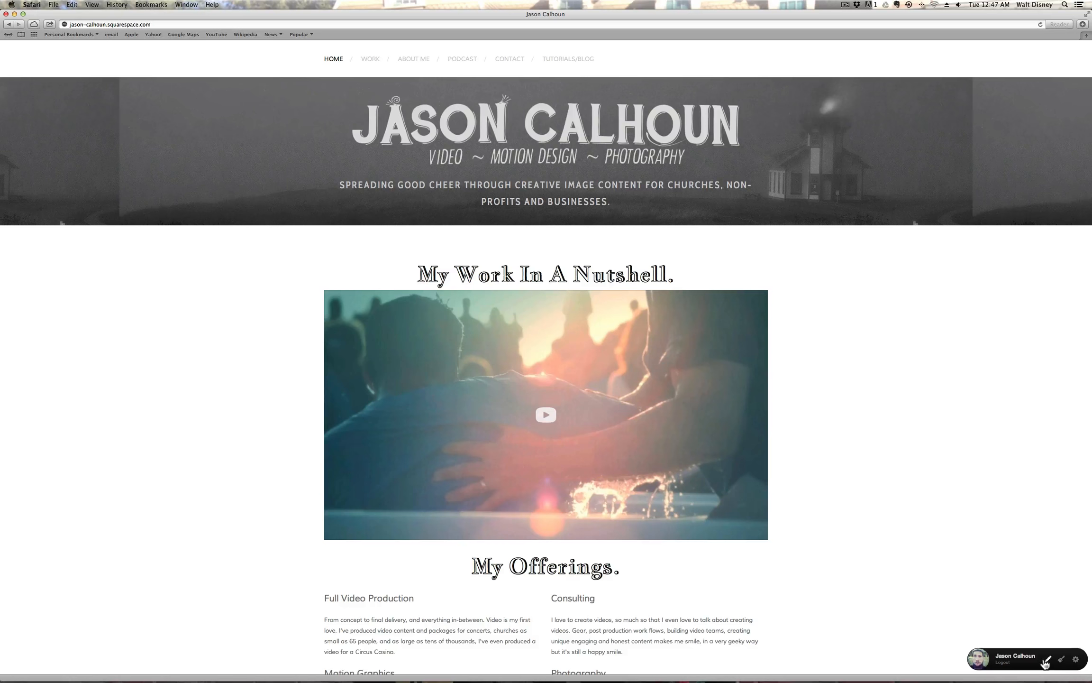
Return to the site manager and view the contents of the Work and About Me pages
{"action": "left_click", "coordinate": [1076, 660]}
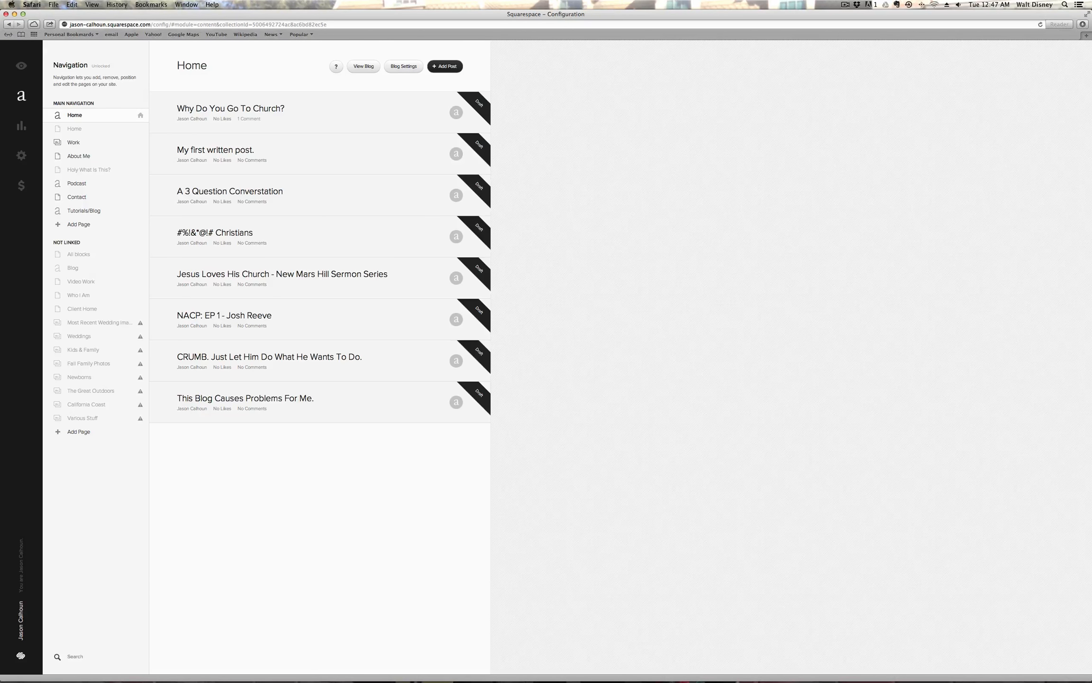
{"action": "left_click", "coordinate": [80, 155]}
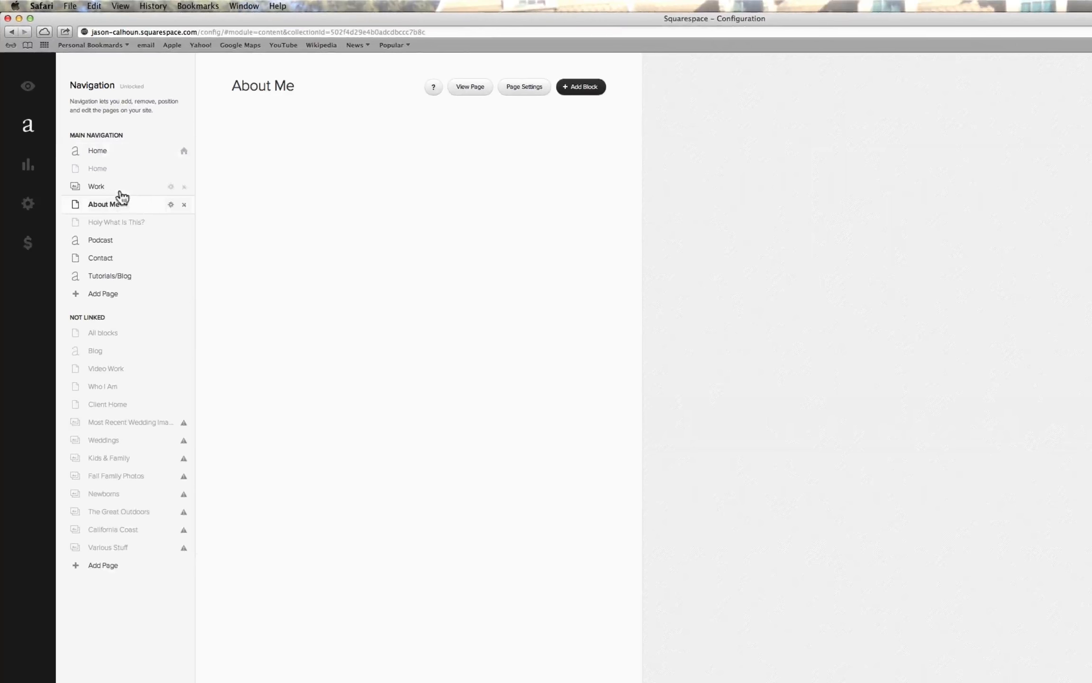
{"action": "left_click", "coordinate": [95, 144]}
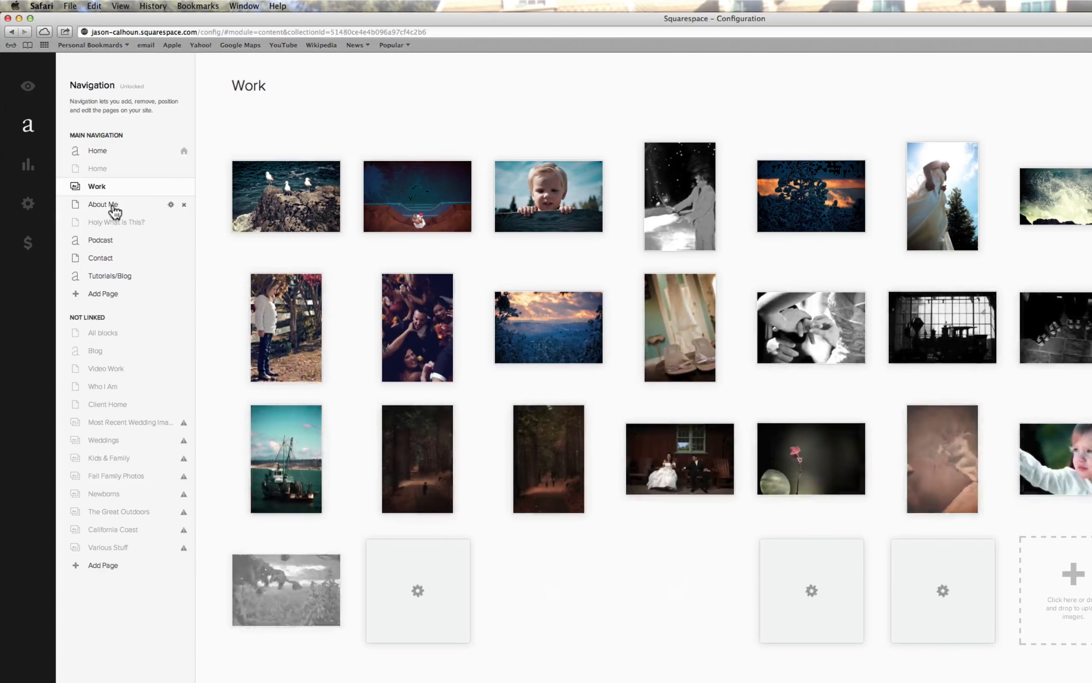
{"action": "left_click", "coordinate": [114, 208]}
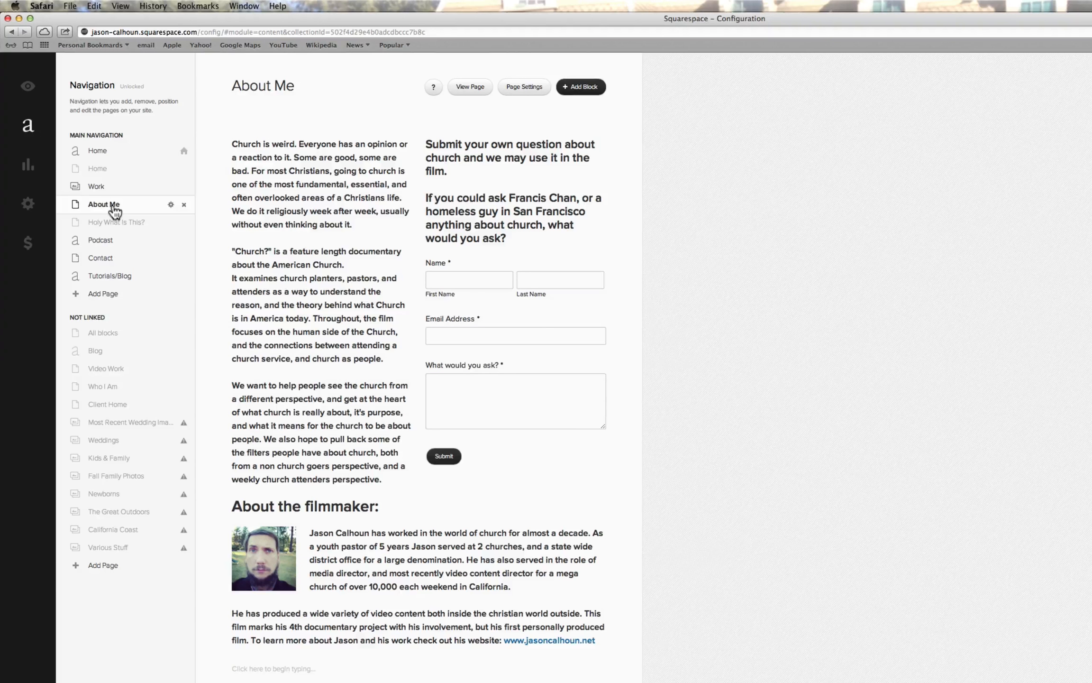
Open the opening church text block on the About Me page for editing and look at its formatting options
{"action": "left_click", "coordinate": [357, 223]}
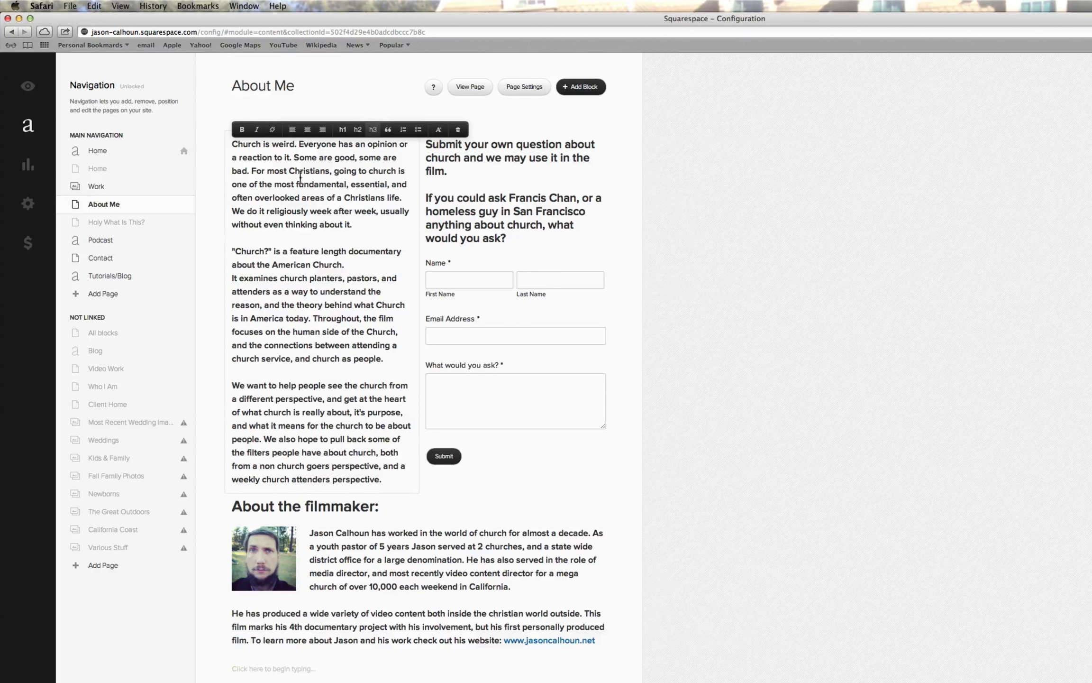
{"action": "left_click_drag", "start_coordinate": [352, 223], "coordinate": [288, 197]}
{"action": "left_click", "coordinate": [287, 171]}
Open the About Me question form for editing, examine its Name field and storage settings, and cancel without saving
{"action": "right_click", "coordinate": [465, 201]}
{"action": "left_click", "coordinate": [490, 300]}
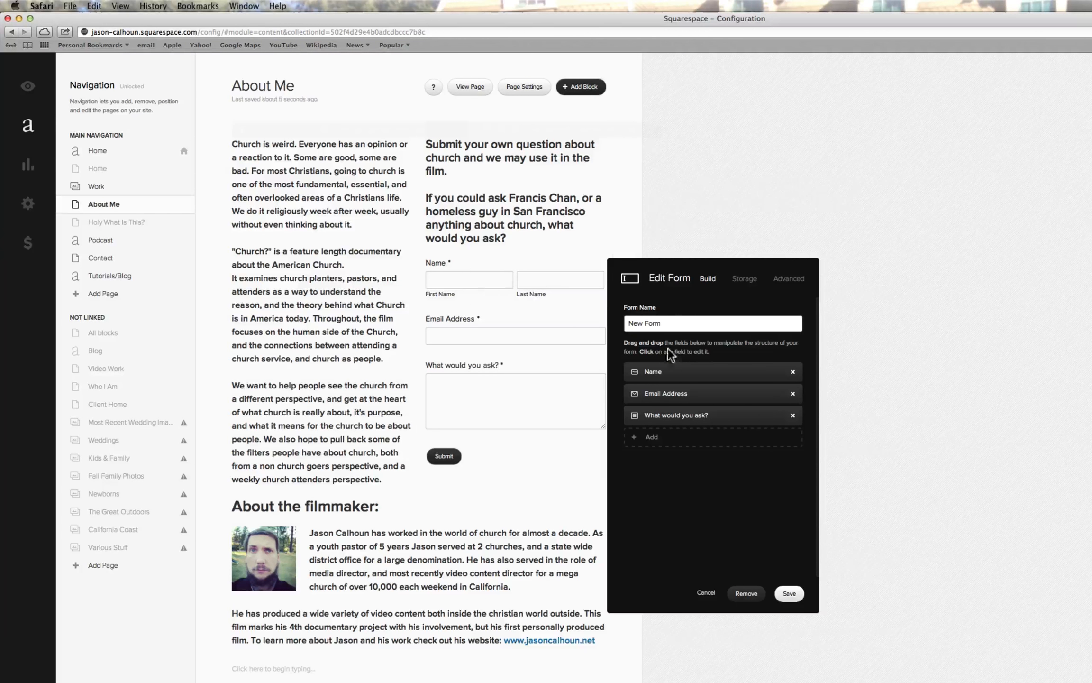
{"action": "left_click", "coordinate": [694, 373]}
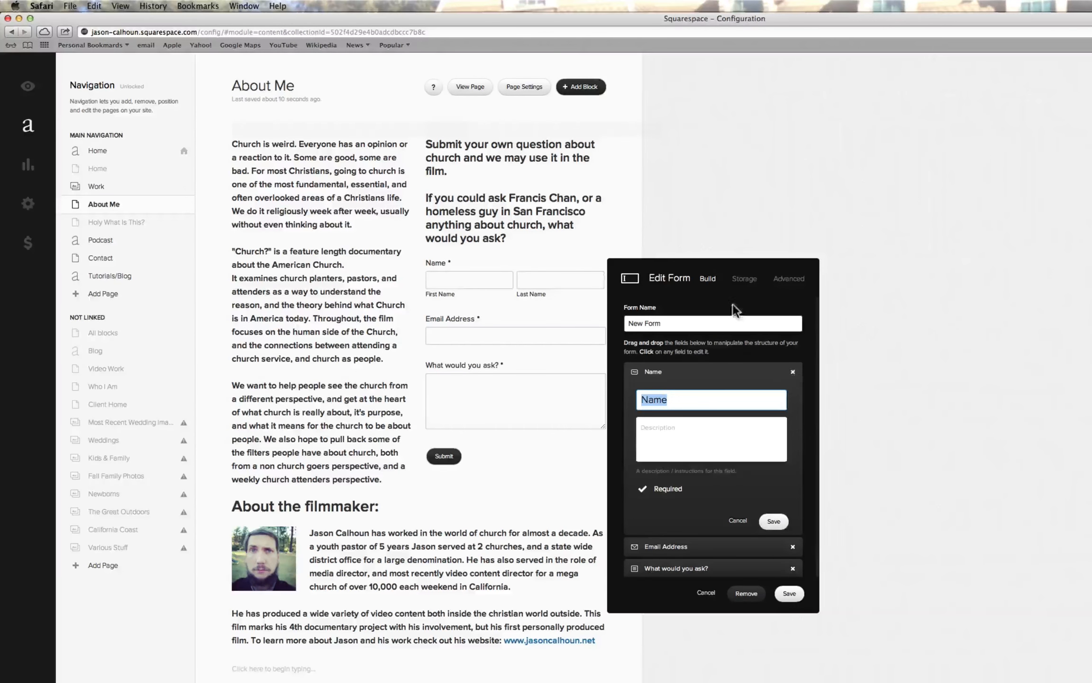
{"action": "left_click", "coordinate": [792, 373]}
{"action": "left_click", "coordinate": [805, 390]}
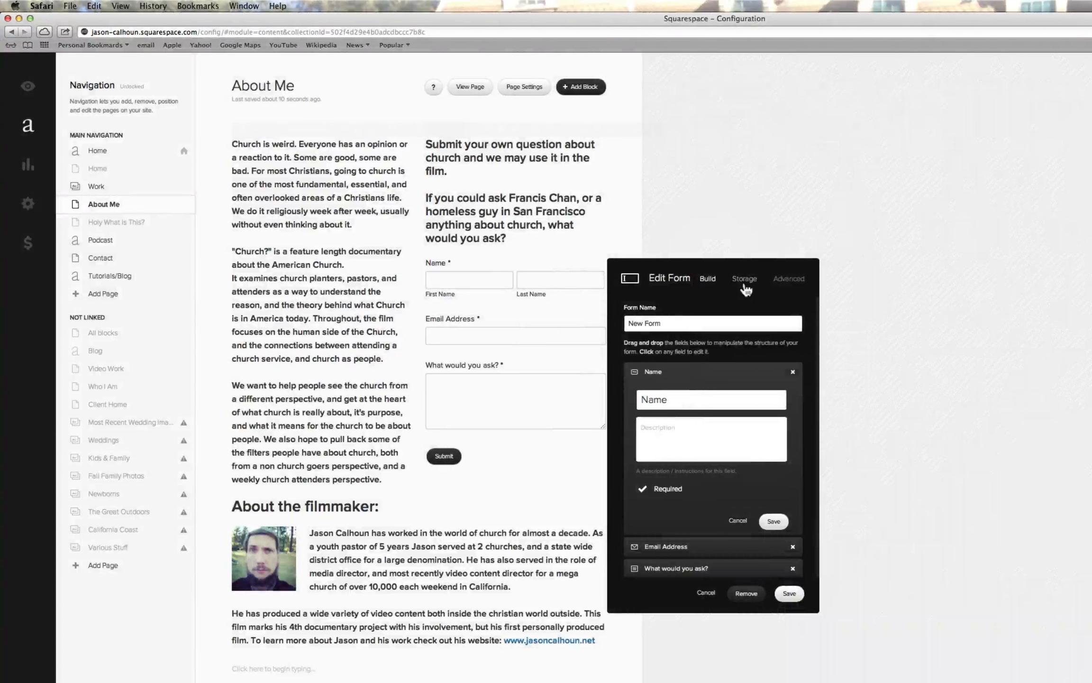
{"action": "left_click", "coordinate": [744, 280]}
{"action": "left_click", "coordinate": [706, 593]}
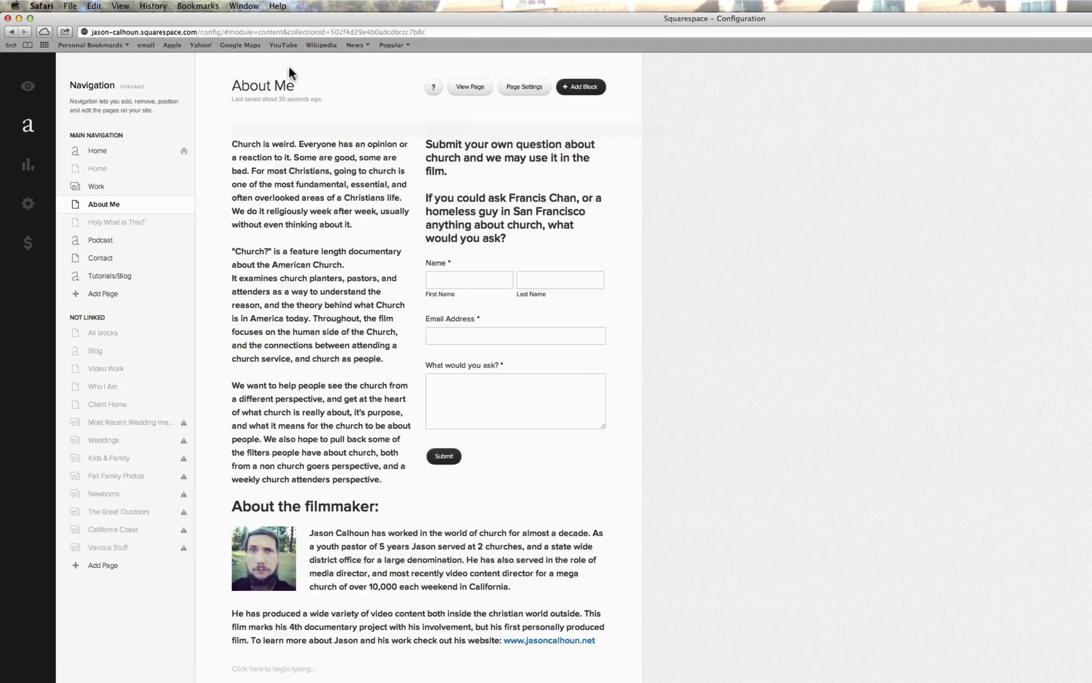
Preview the live About Me page and return to the site manager
{"action": "left_click", "coordinate": [33, 89]}
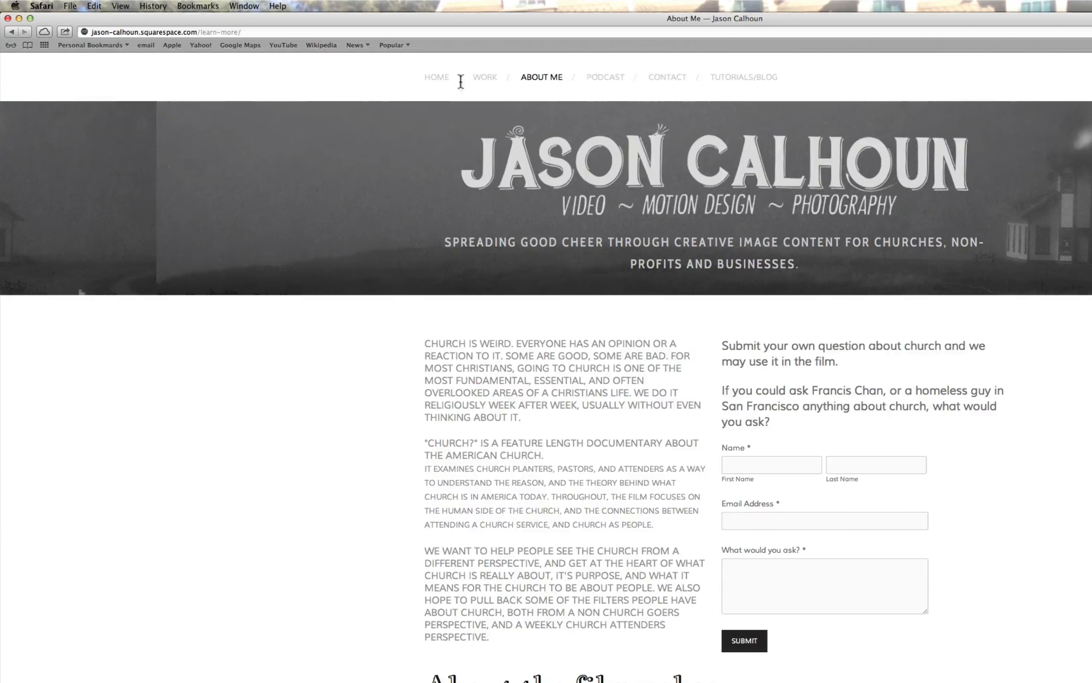
{"action": "key", "text": "Escape"}
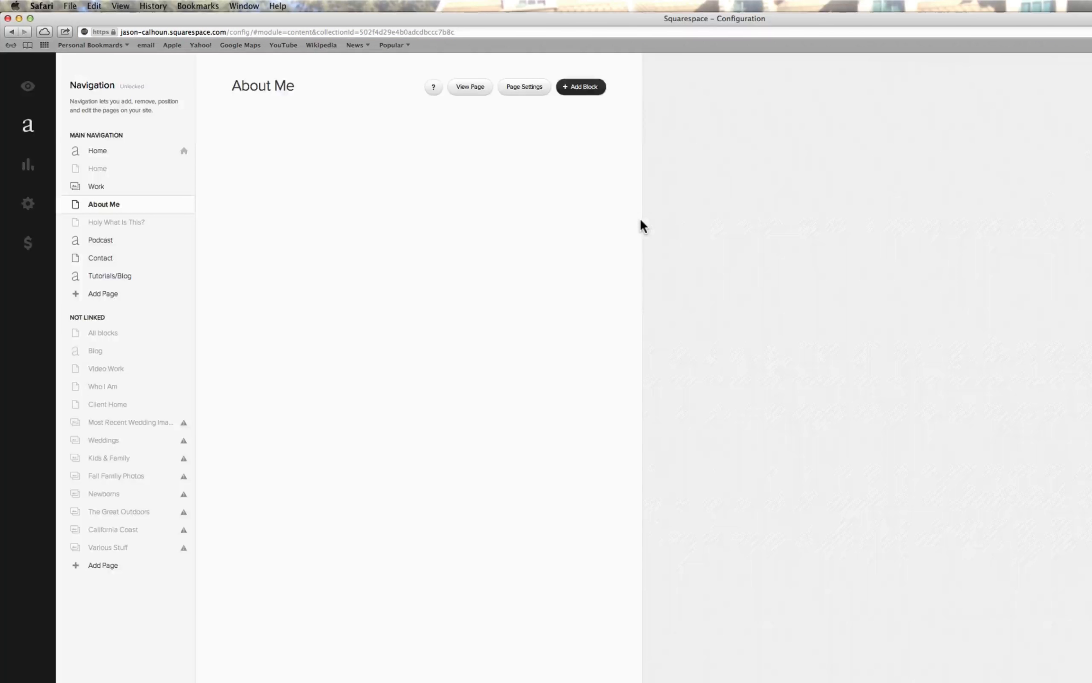
{"action": "mouse_move", "coordinate": [93, 156]}
{"action": "left_mouse_down"}
{"action": "mouse_move", "coordinate": [100, 238]}
{"action": "mouse_move", "coordinate": [101, 152]}
{"action": "left_mouse_up"}
View the configuration of the Home blog and the Work gallery, cancelling each without changes
{"action": "mouse_move", "coordinate": [95, 155]}
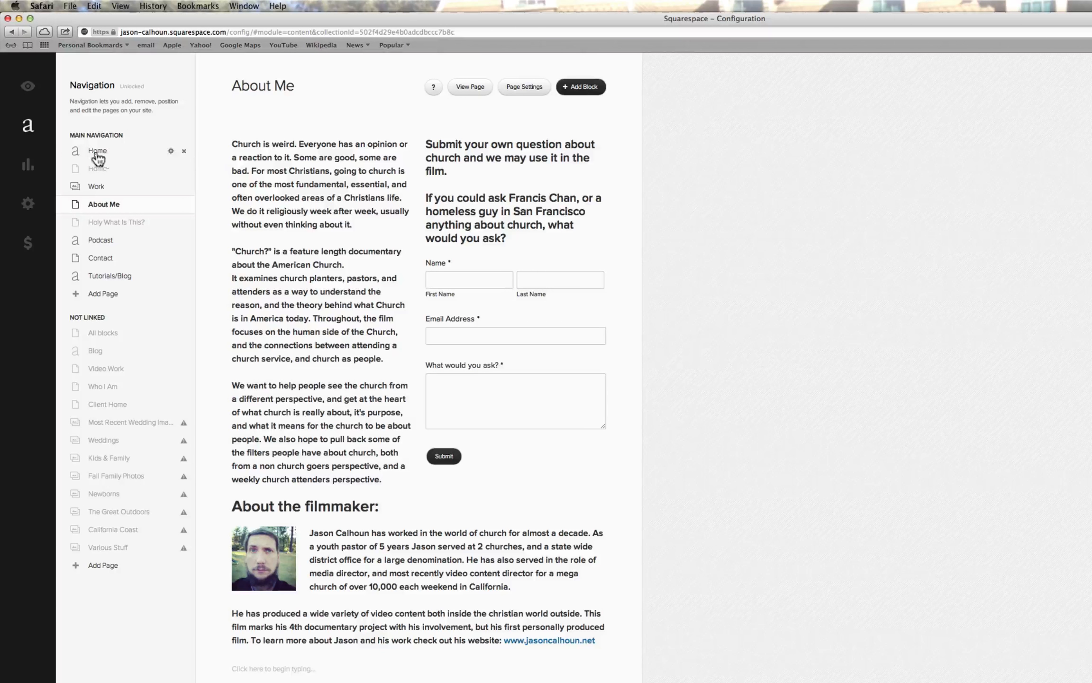
{"action": "left_click", "coordinate": [171, 151]}
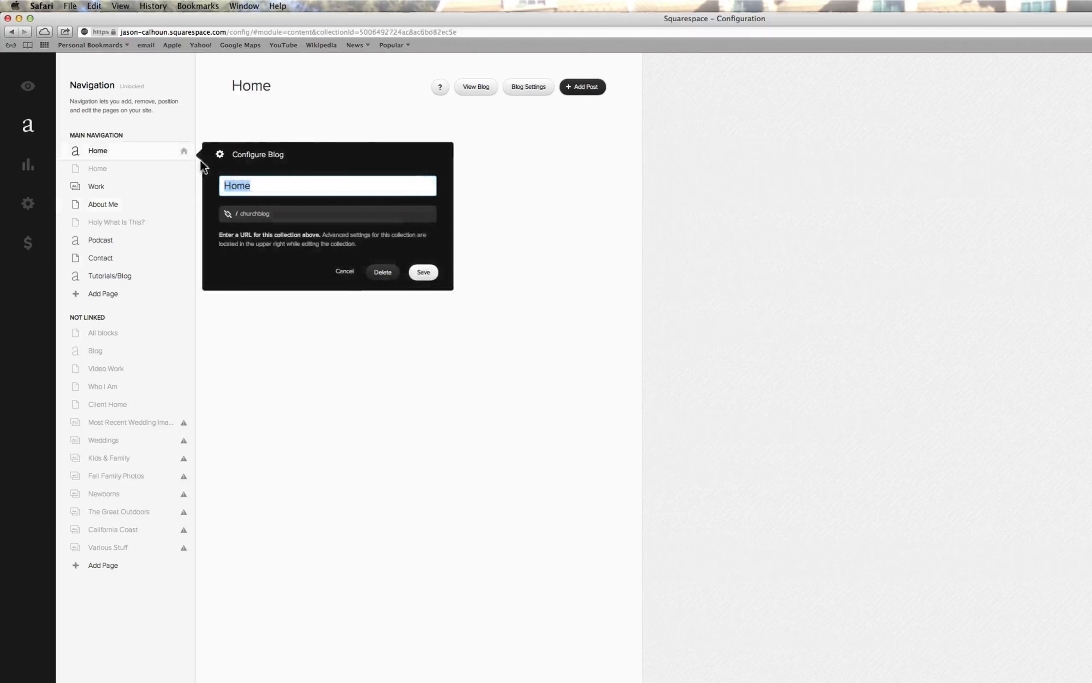
{"action": "left_click", "coordinate": [350, 274]}
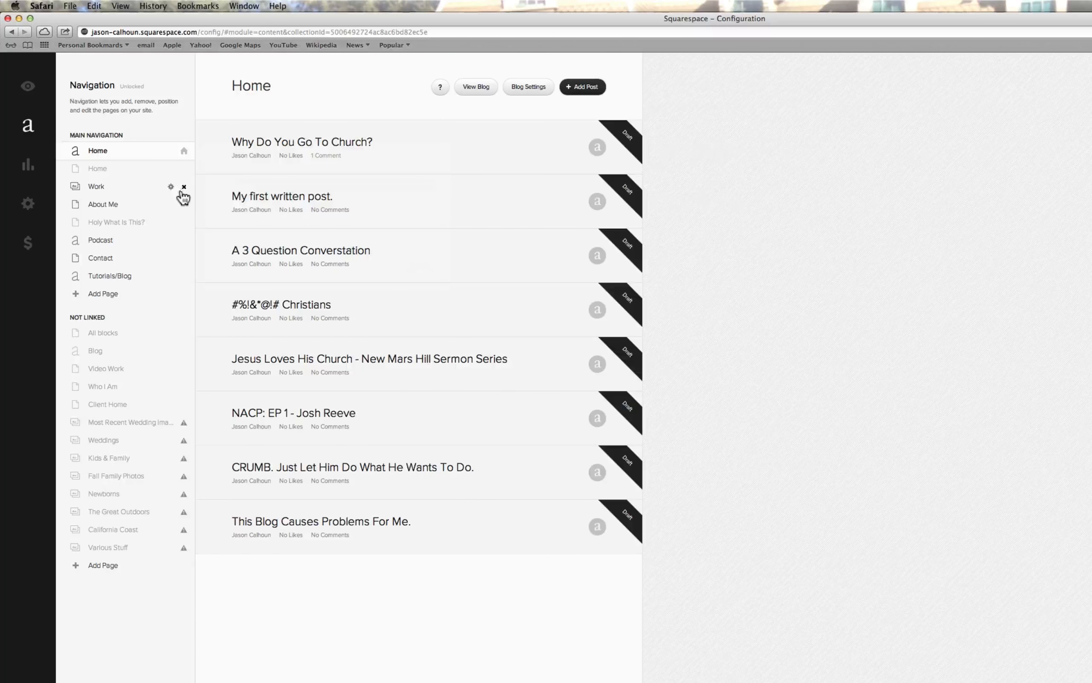
{"action": "left_click", "coordinate": [172, 186]}
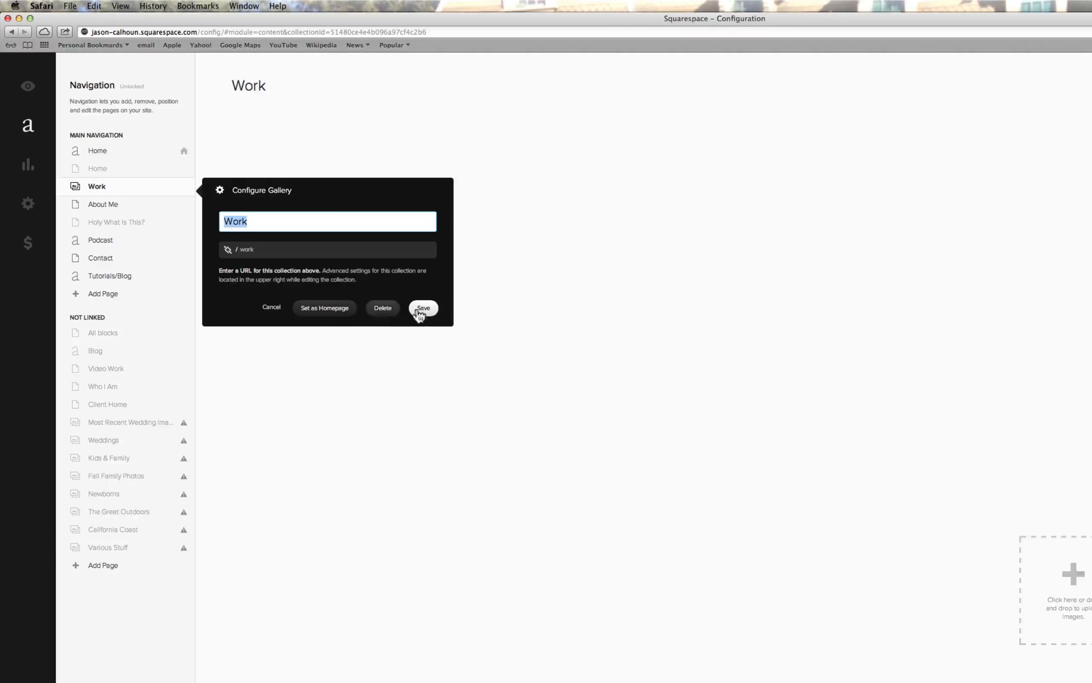
{"action": "left_click", "coordinate": [271, 308]}
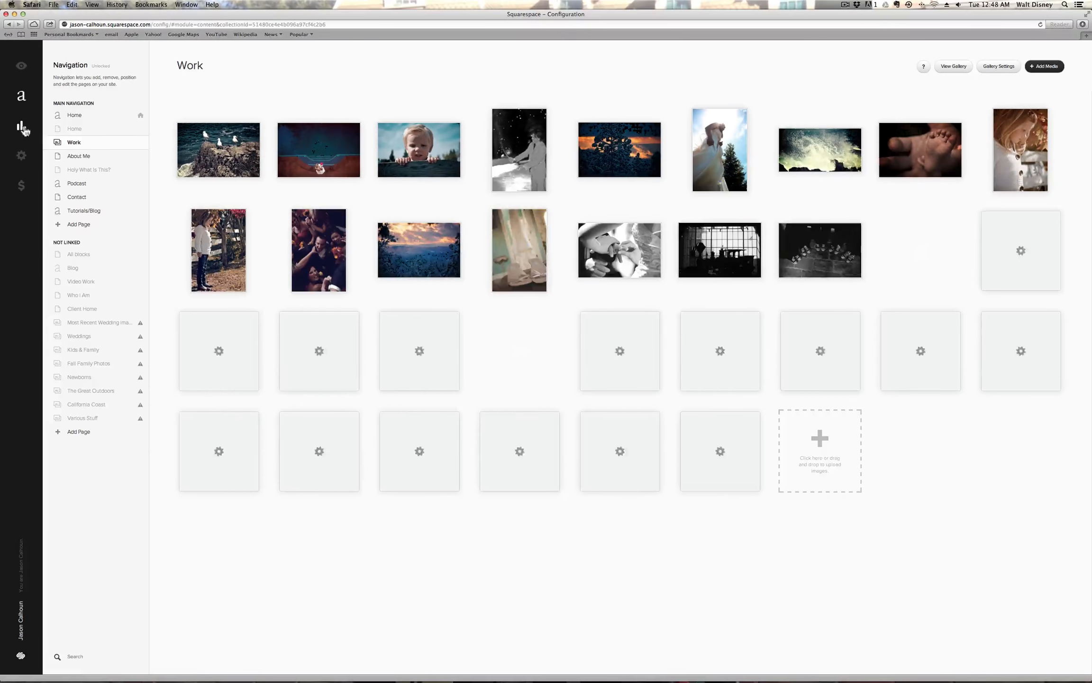
Look over the site's traffic overview and Site Information settings, and open the General settings
{"action": "left_click", "coordinate": [28, 165]}
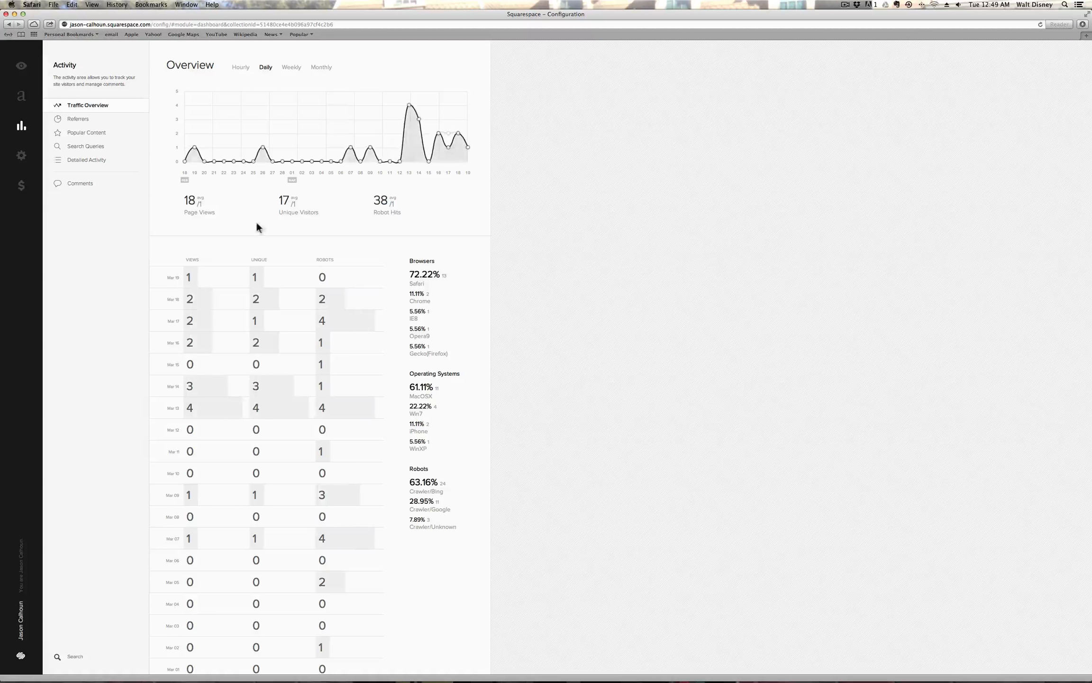
{"action": "left_click", "coordinate": [22, 156]}
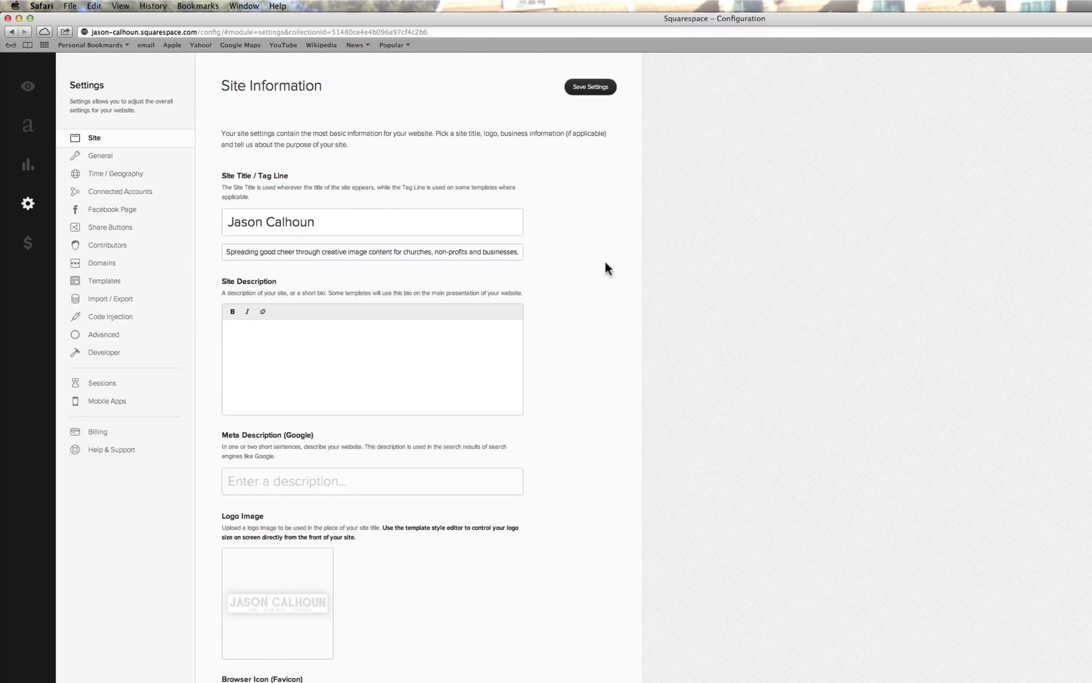
{"action": "scroll", "coordinate": [608, 268], "scroll_direction": "down", "scroll_amount": 5}
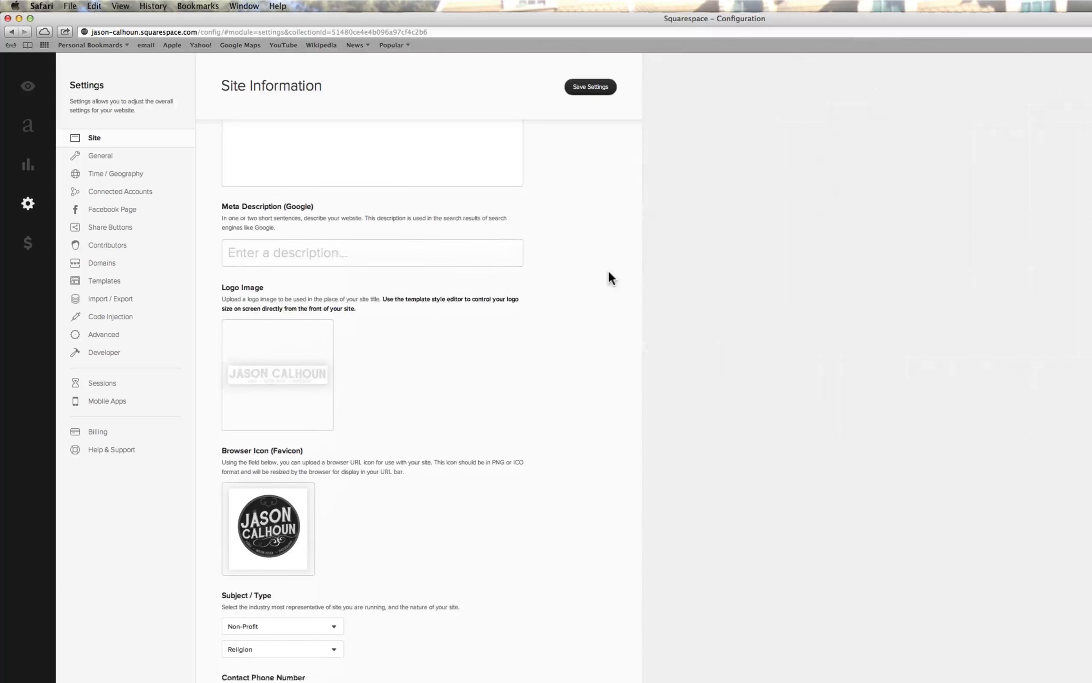
{"action": "scroll", "coordinate": [608, 269], "scroll_direction": "down", "scroll_amount": 1}
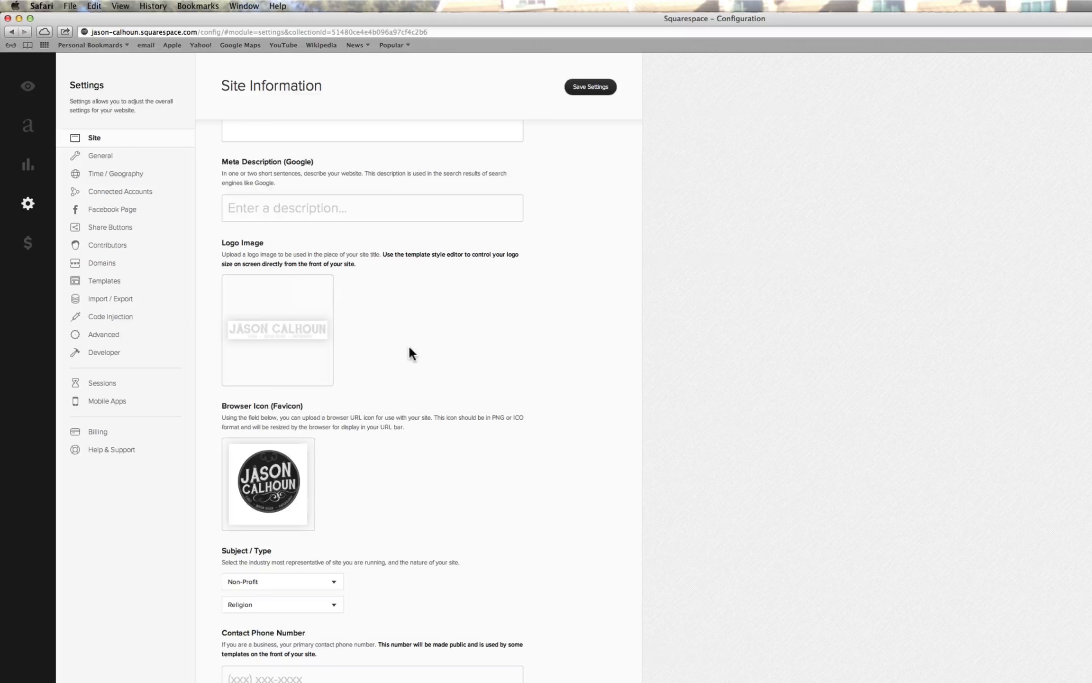
{"action": "scroll", "coordinate": [619, 382], "scroll_direction": "down", "scroll_amount": 5}
{"action": "scroll", "coordinate": [627, 381], "scroll_direction": "up", "scroll_amount": 8}
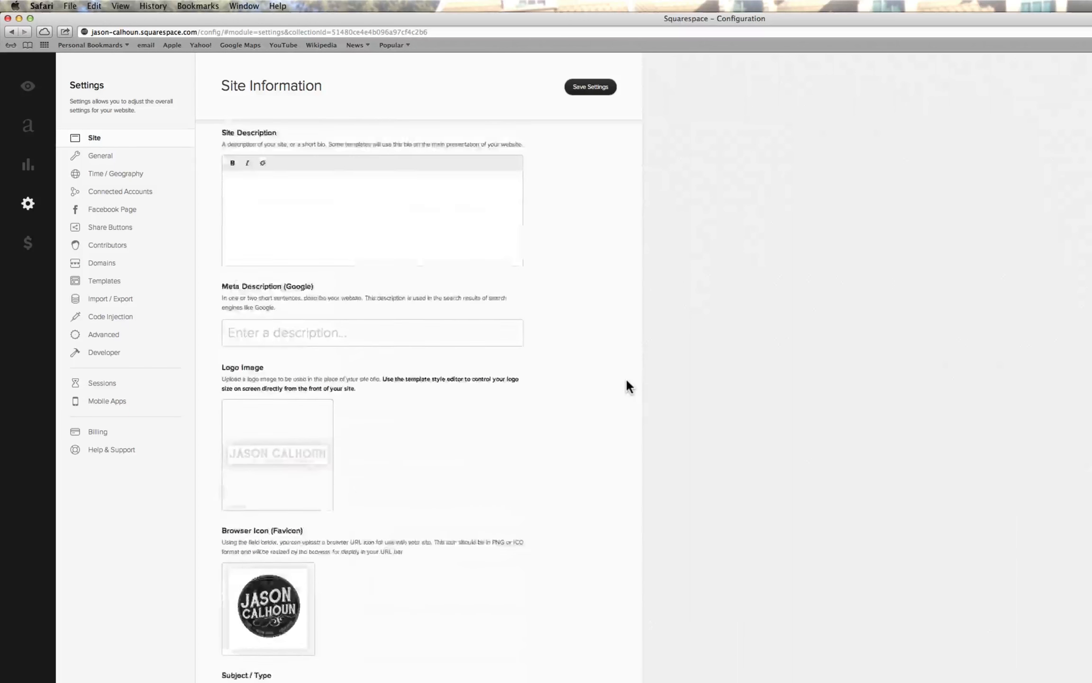
{"action": "scroll", "coordinate": [626, 380], "scroll_direction": "up", "scroll_amount": 3}
{"action": "left_click", "coordinate": [99, 158]}
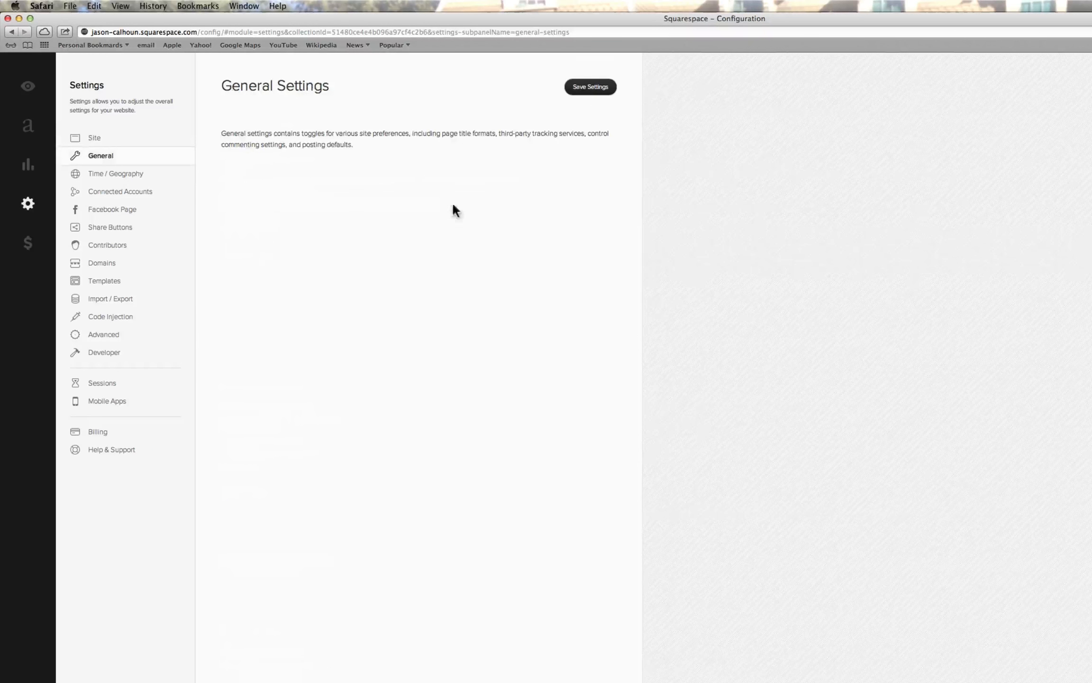
Examine the General settings, from the Google Analytics and site-wide password fields down to title formats and comment options
{"action": "scroll", "coordinate": [613, 289], "scroll_direction": "down", "scroll_amount": 2}
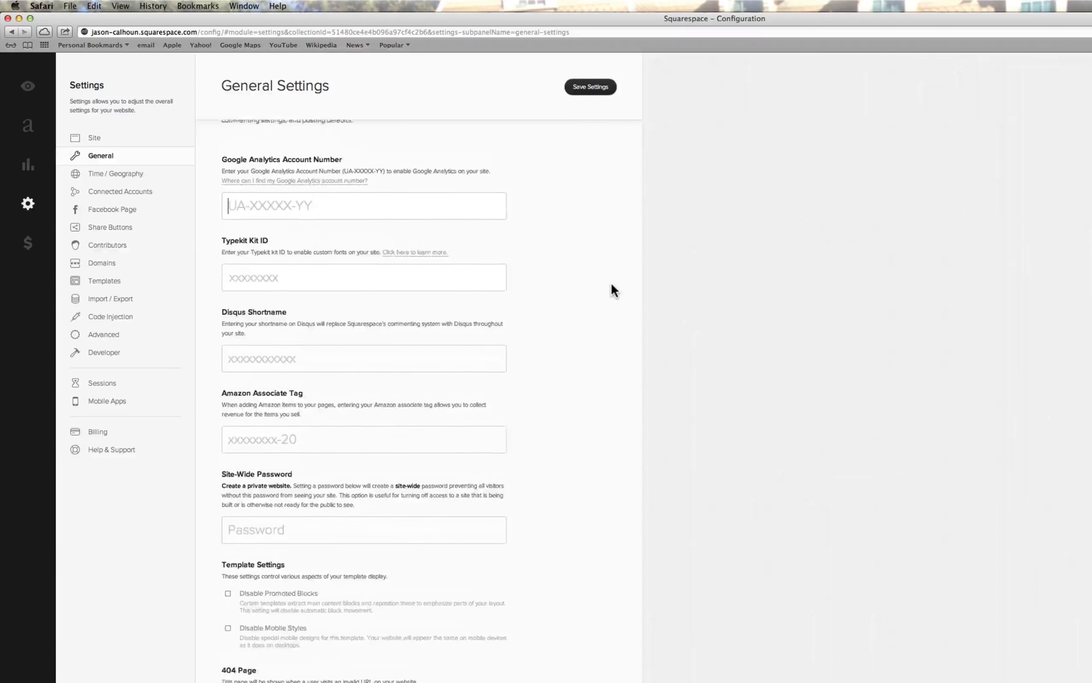
{"action": "scroll", "coordinate": [611, 288], "scroll_direction": "up", "scroll_amount": 2}
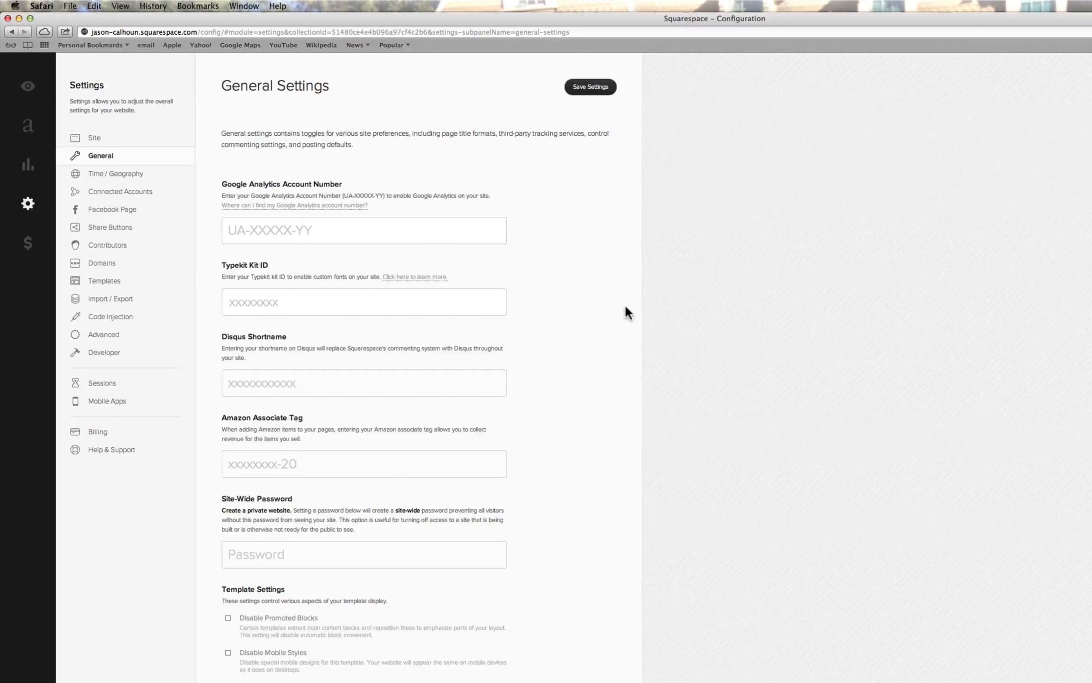
{"action": "scroll", "coordinate": [625, 306], "scroll_direction": "down", "scroll_amount": 5}
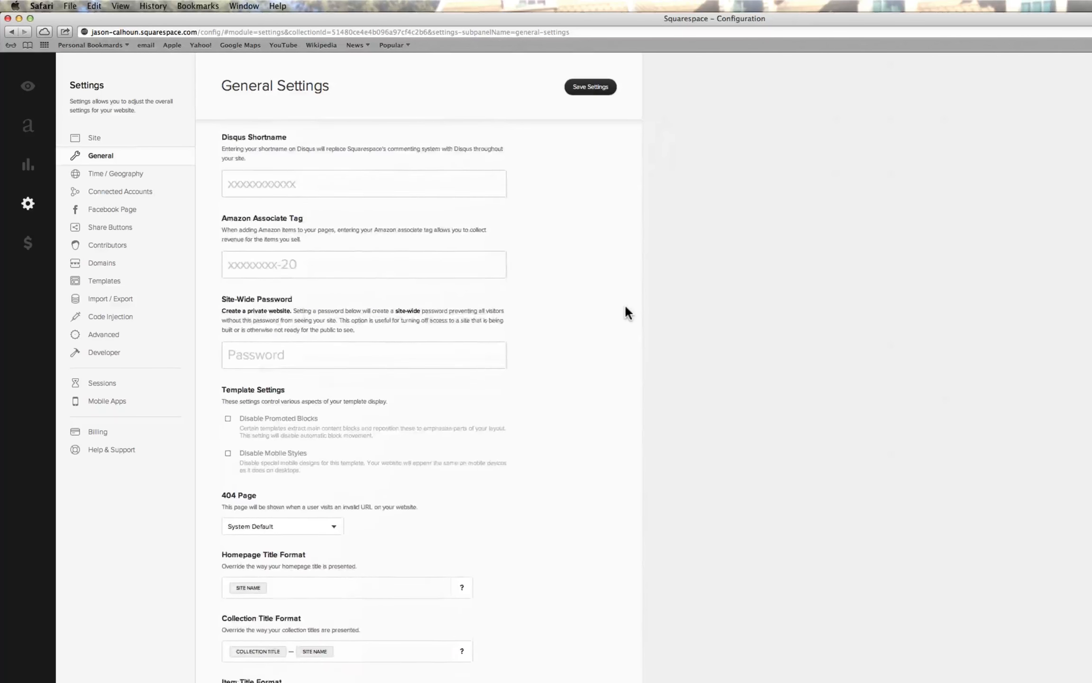
{"action": "scroll", "coordinate": [626, 306], "scroll_direction": "down", "scroll_amount": 8}
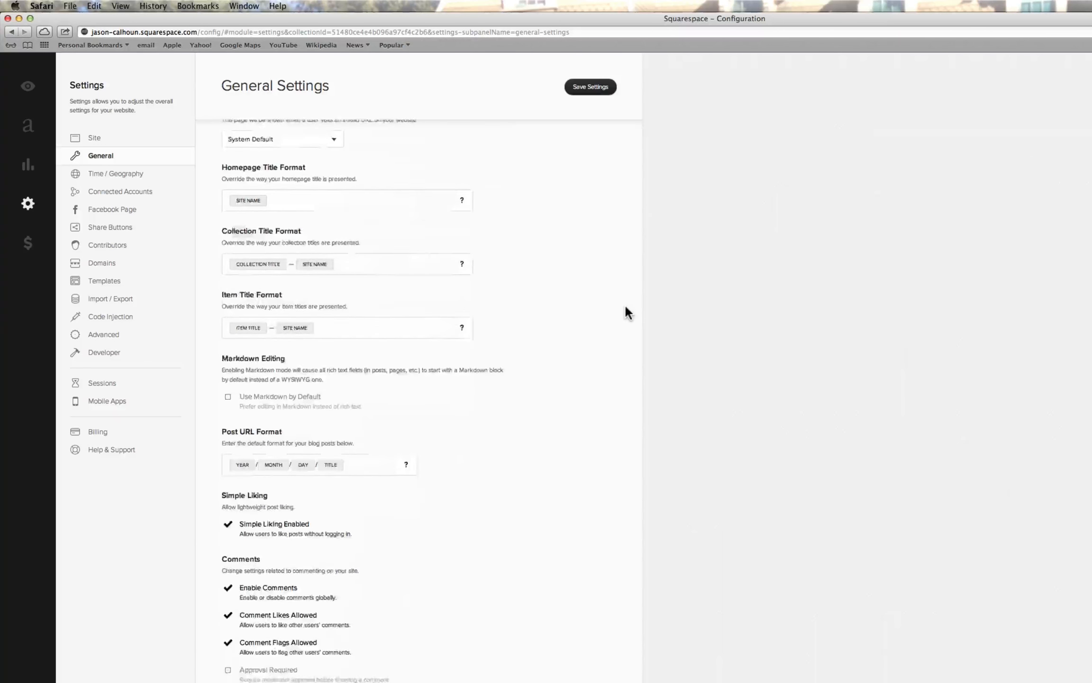
{"action": "scroll", "coordinate": [625, 307], "scroll_direction": "down", "scroll_amount": 7}
{"action": "scroll", "coordinate": [625, 306], "scroll_direction": "up", "scroll_amount": 12}
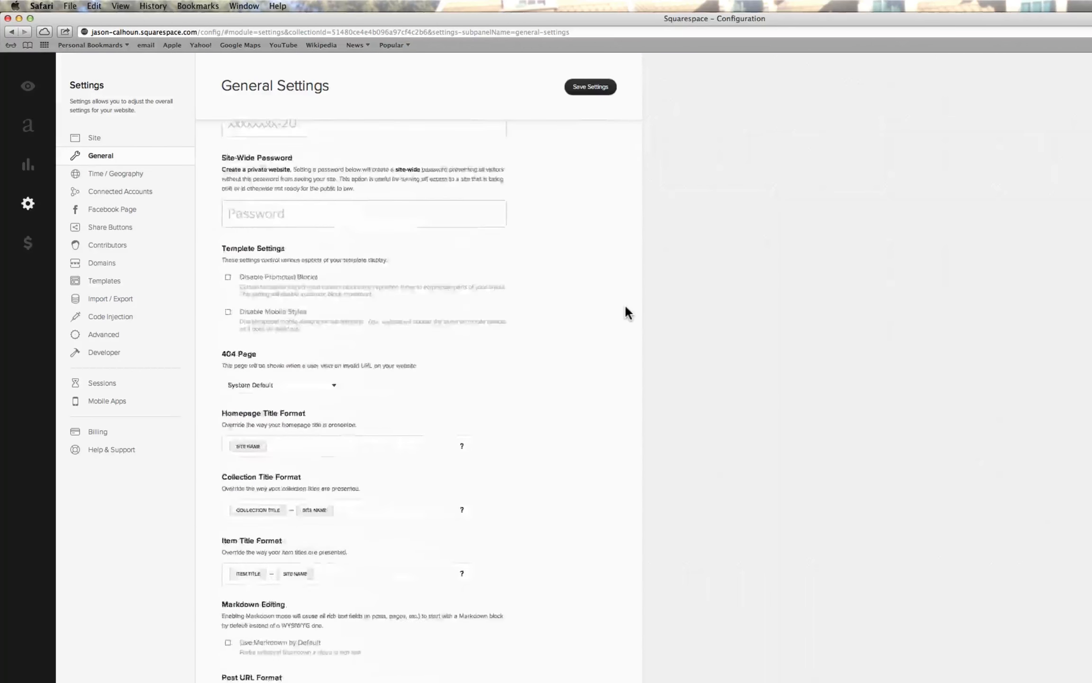
{"action": "scroll", "coordinate": [625, 306], "scroll_direction": "up", "scroll_amount": 7}
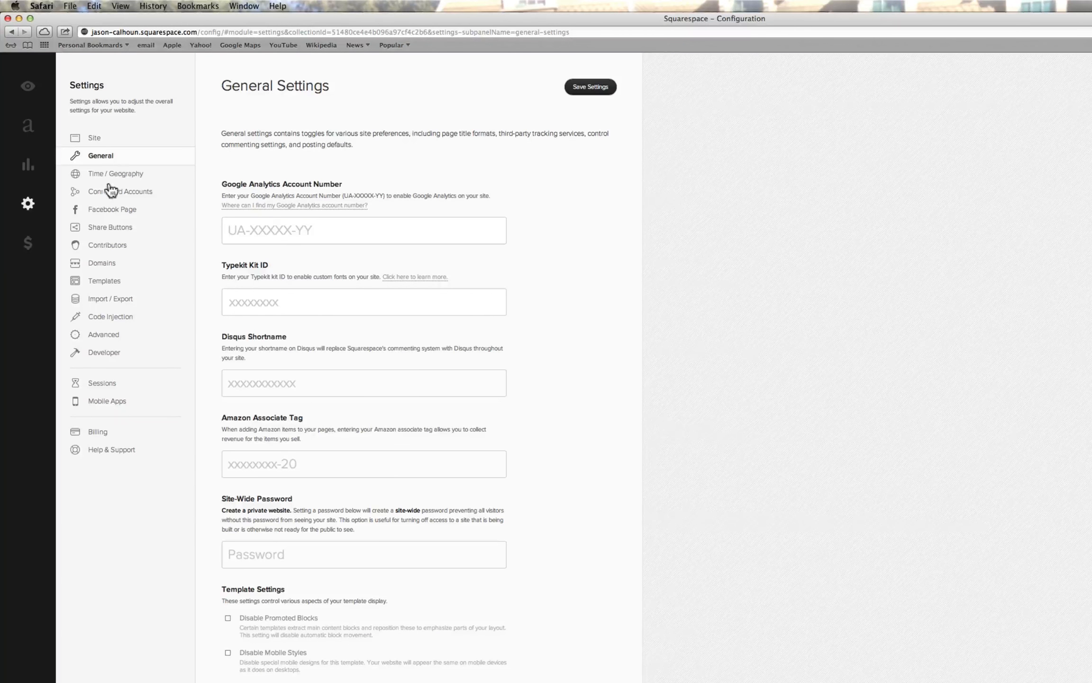
Look over the site's social settings: Connected Accounts, Facebook Page and Share Buttons
{"action": "left_click", "coordinate": [148, 191]}
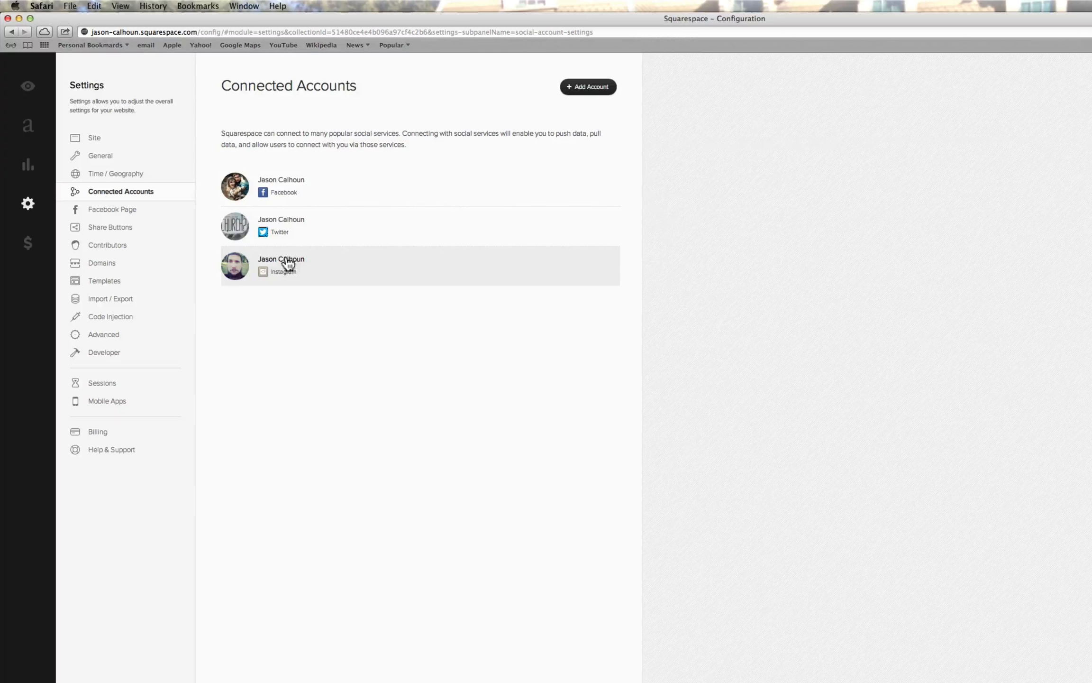
{"action": "left_click", "coordinate": [116, 210]}
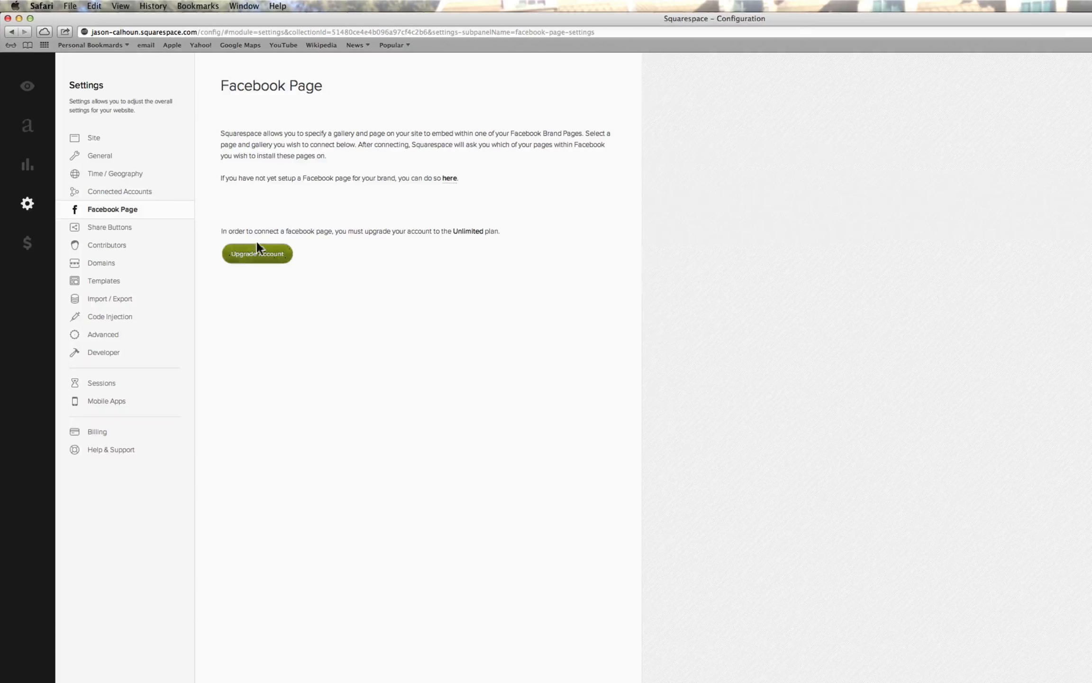
{"action": "left_click", "coordinate": [111, 228]}
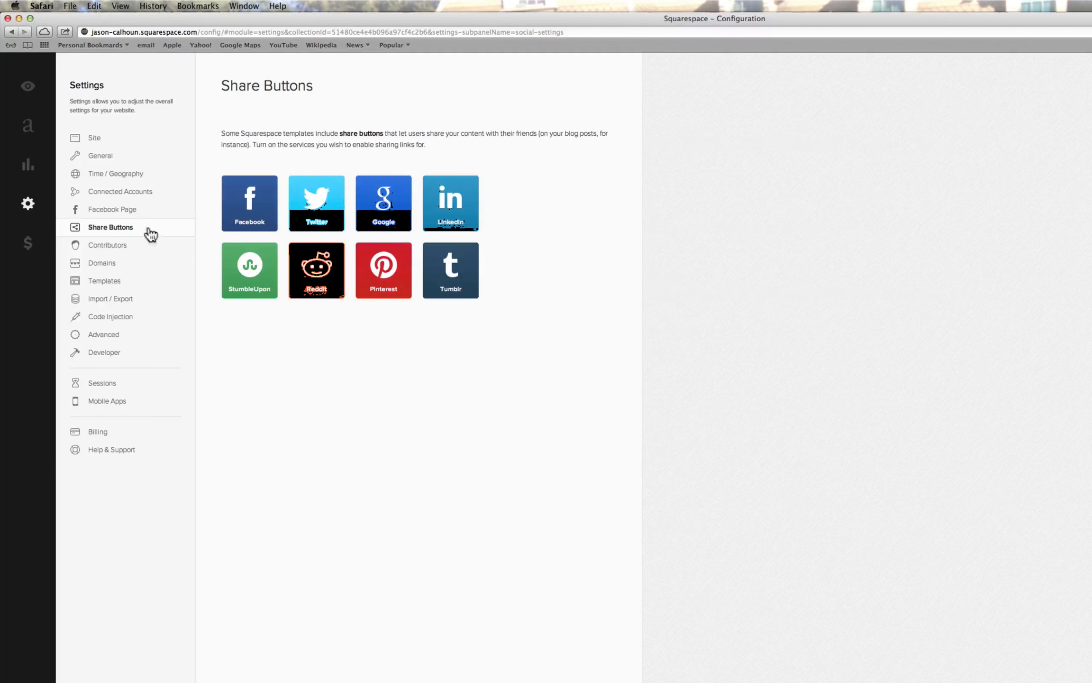
View the site's Contributors settings and its list of linked Domains
{"action": "left_click", "coordinate": [105, 246]}
{"action": "left_click", "coordinate": [130, 262]}
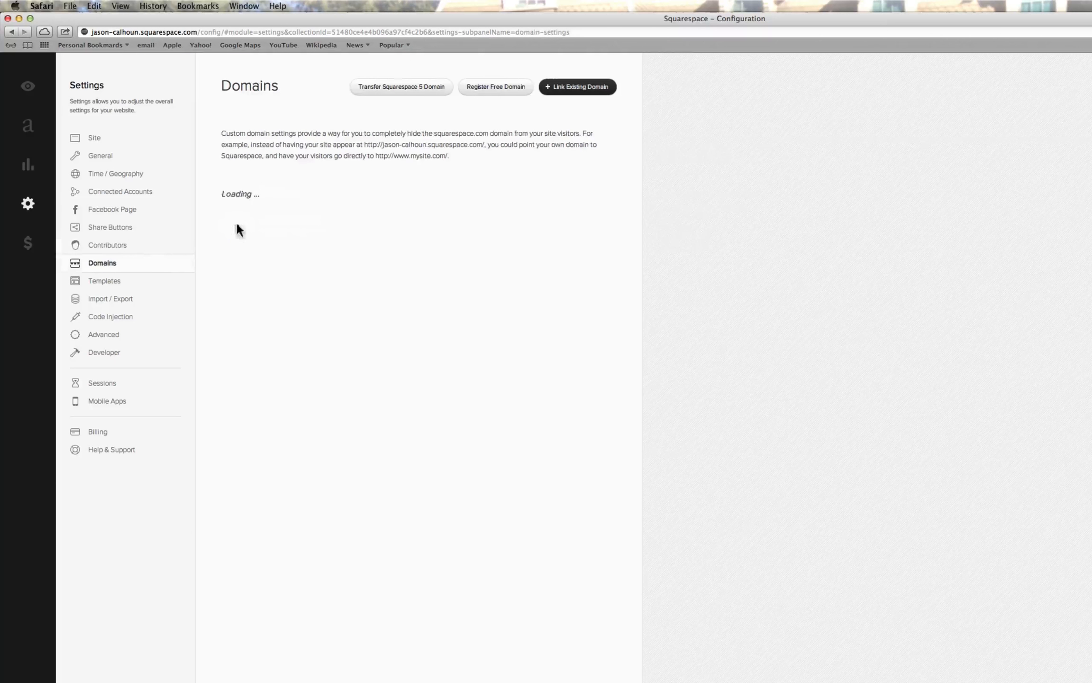
{"action": "left_click", "coordinate": [119, 246]}
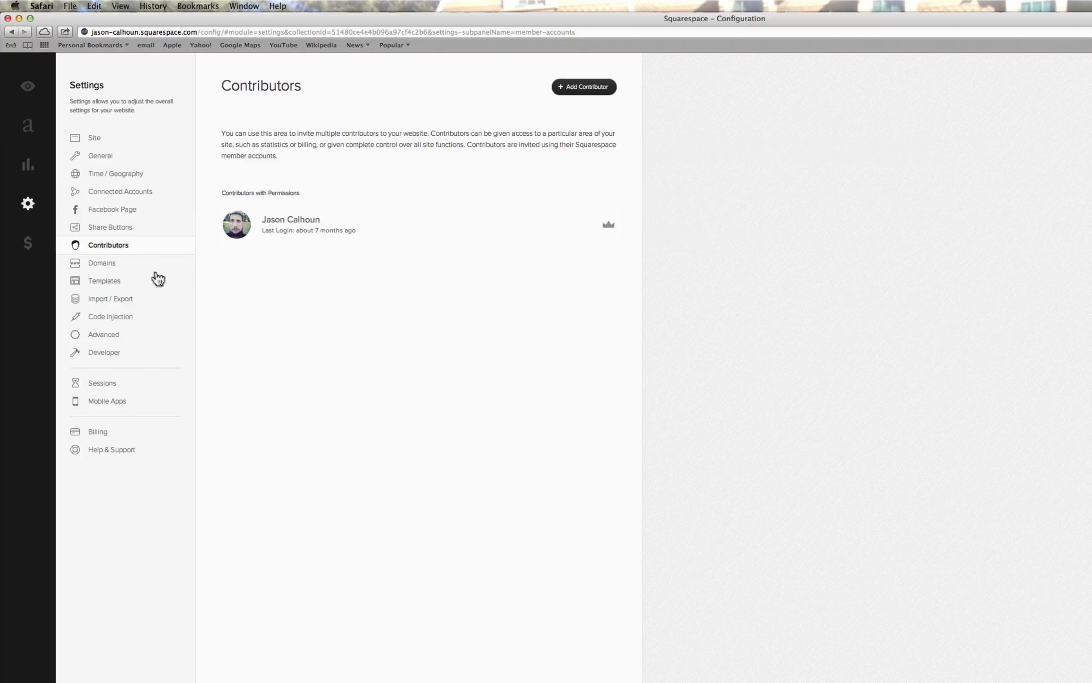
{"action": "left_click", "coordinate": [102, 266]}
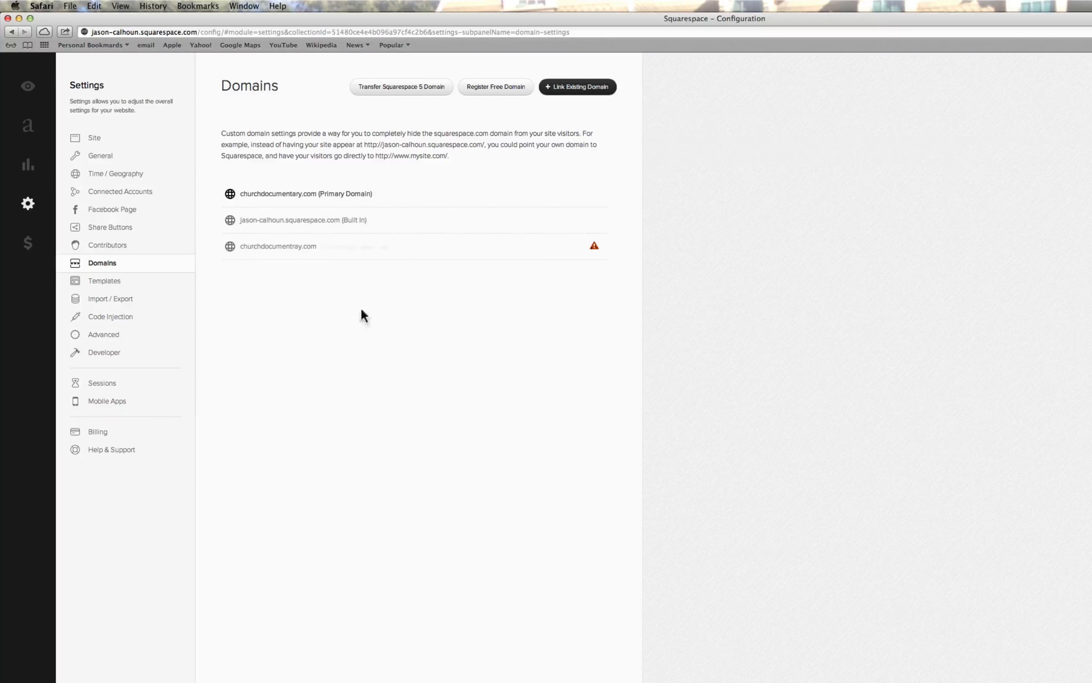
Preview the Peak template on the site from the Templates settings, and cancel the preview without enabling it
{"action": "left_click", "coordinate": [118, 285]}
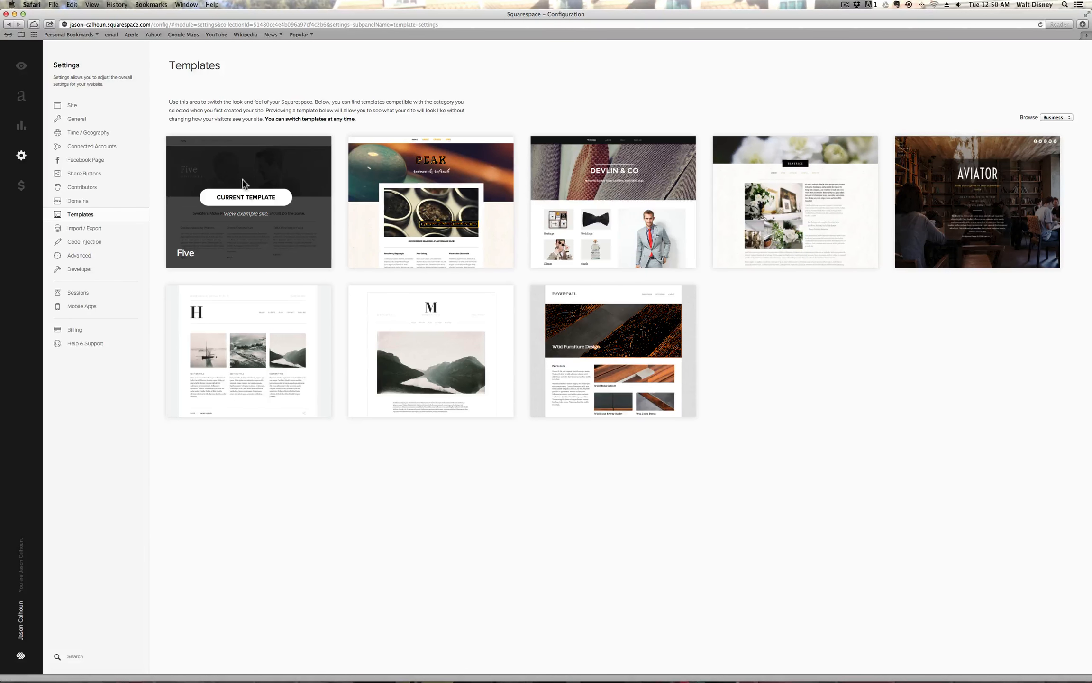
{"action": "mouse_move", "coordinate": [433, 166]}
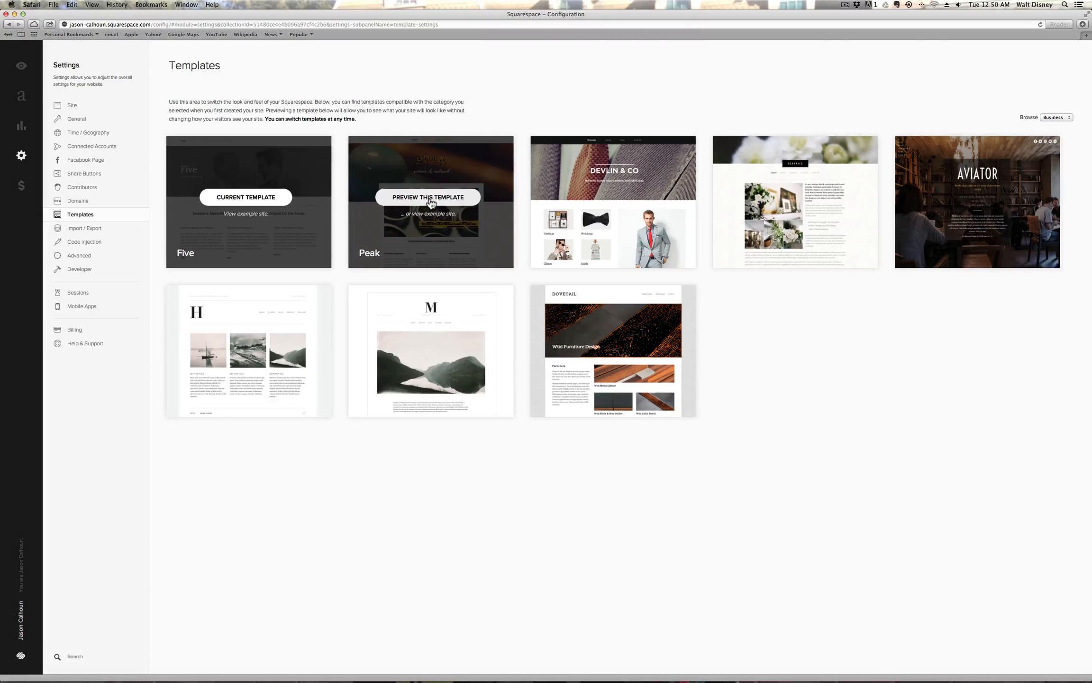
{"action": "left_click", "coordinate": [431, 202]}
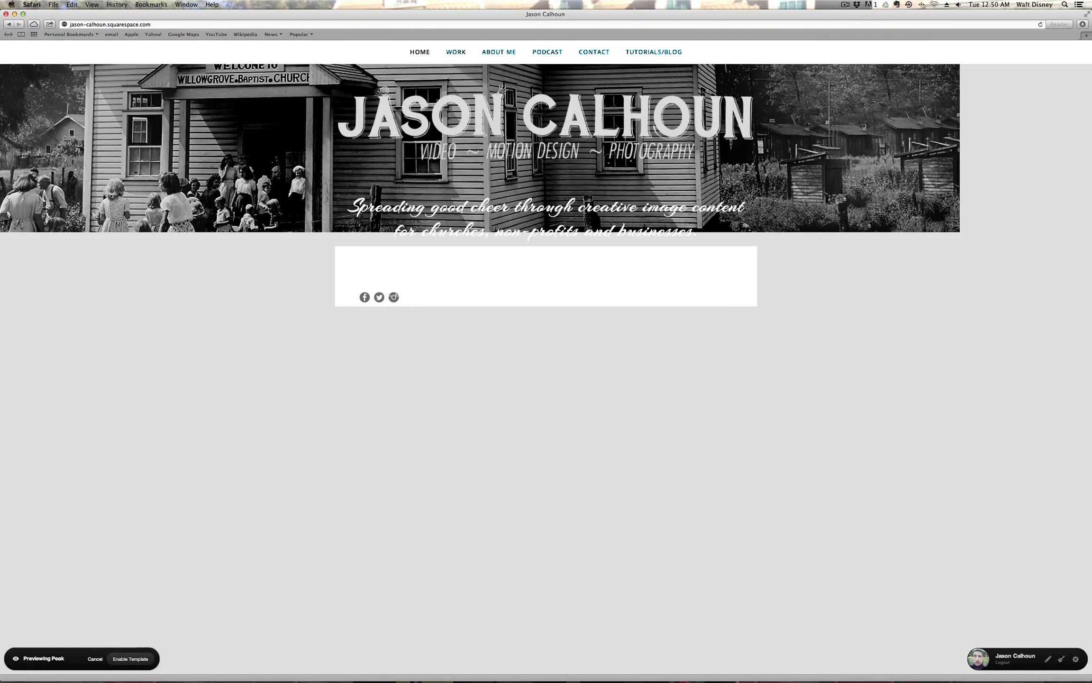
{"action": "left_click", "coordinate": [95, 659]}
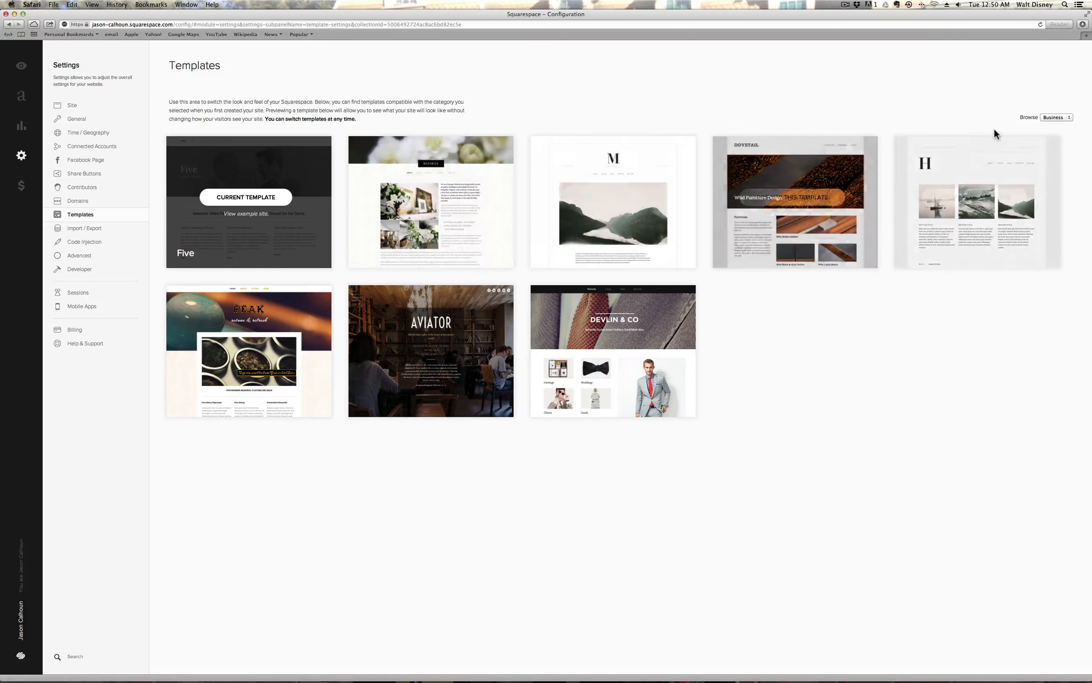
Browse the available templates in the Portfolio category and in the Blog category
{"action": "left_click", "coordinate": [1056, 117]}
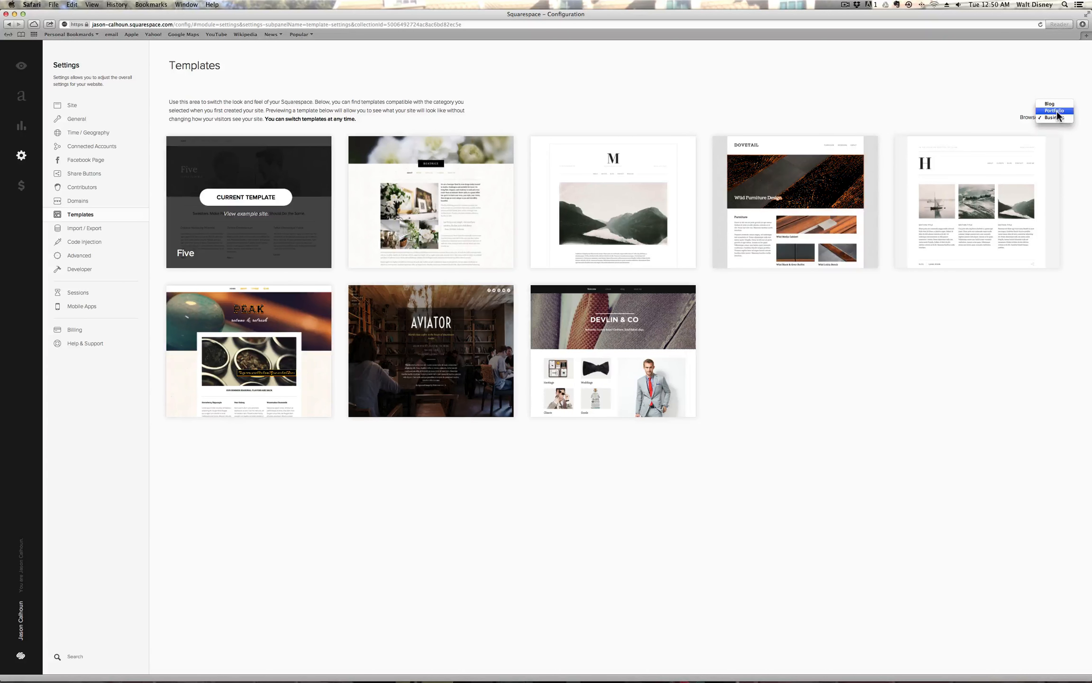
{"action": "left_click", "coordinate": [1056, 126]}
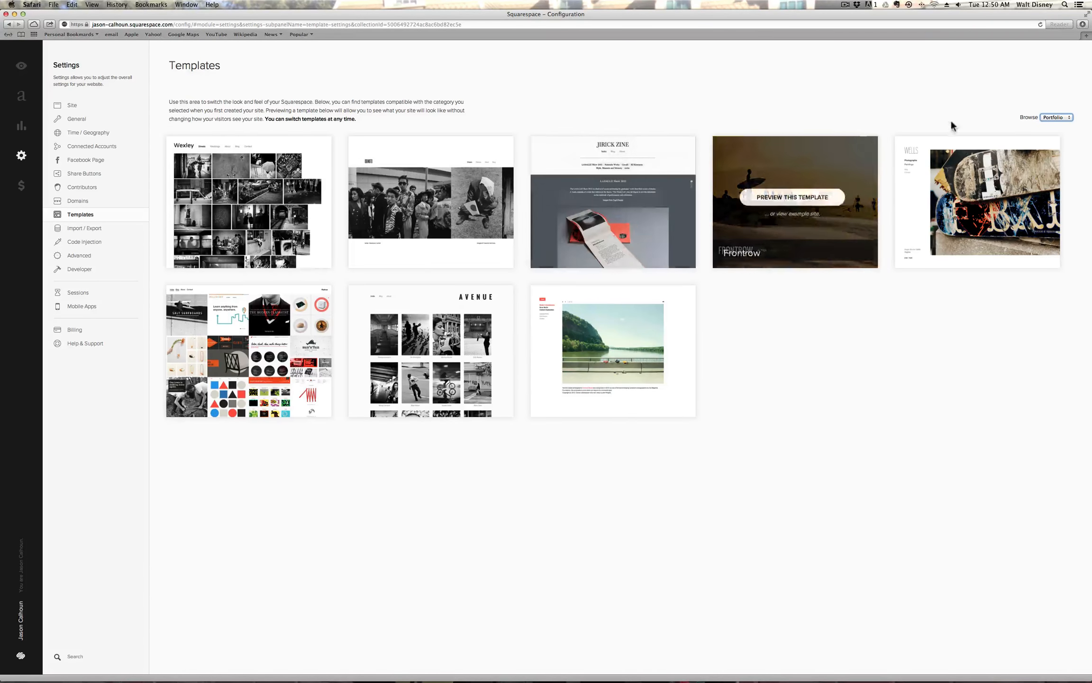
{"action": "left_click", "coordinate": [1056, 118]}
{"action": "left_click", "coordinate": [1054, 102]}
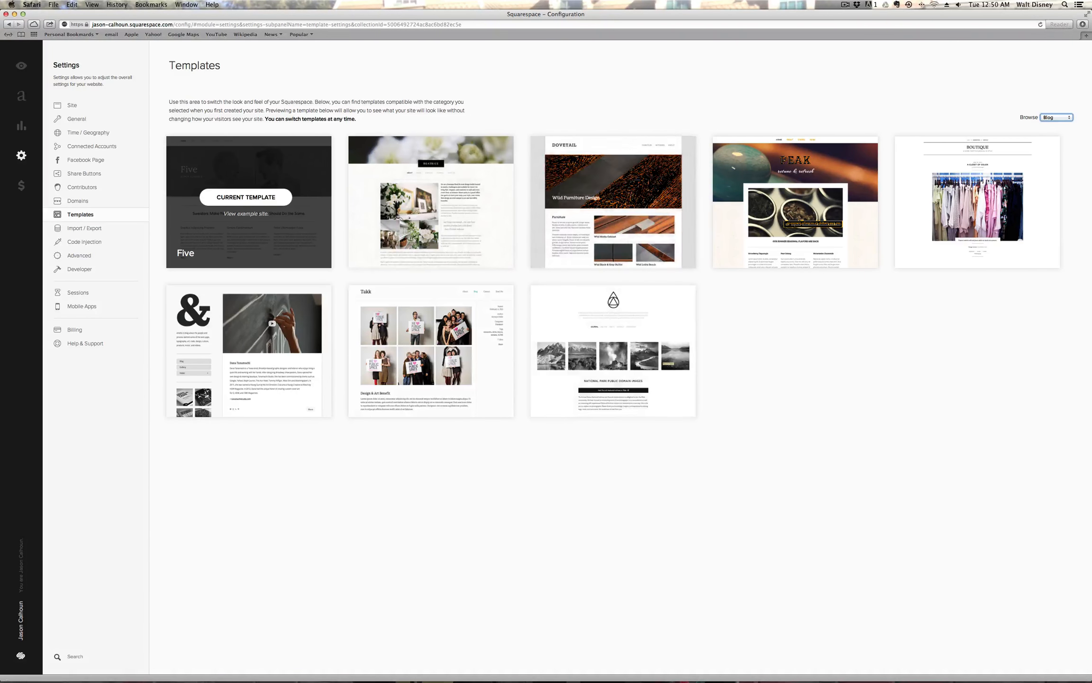
Look over the Import / Export, Code Injection, Advanced and Developer settings
{"action": "left_click", "coordinate": [105, 229]}
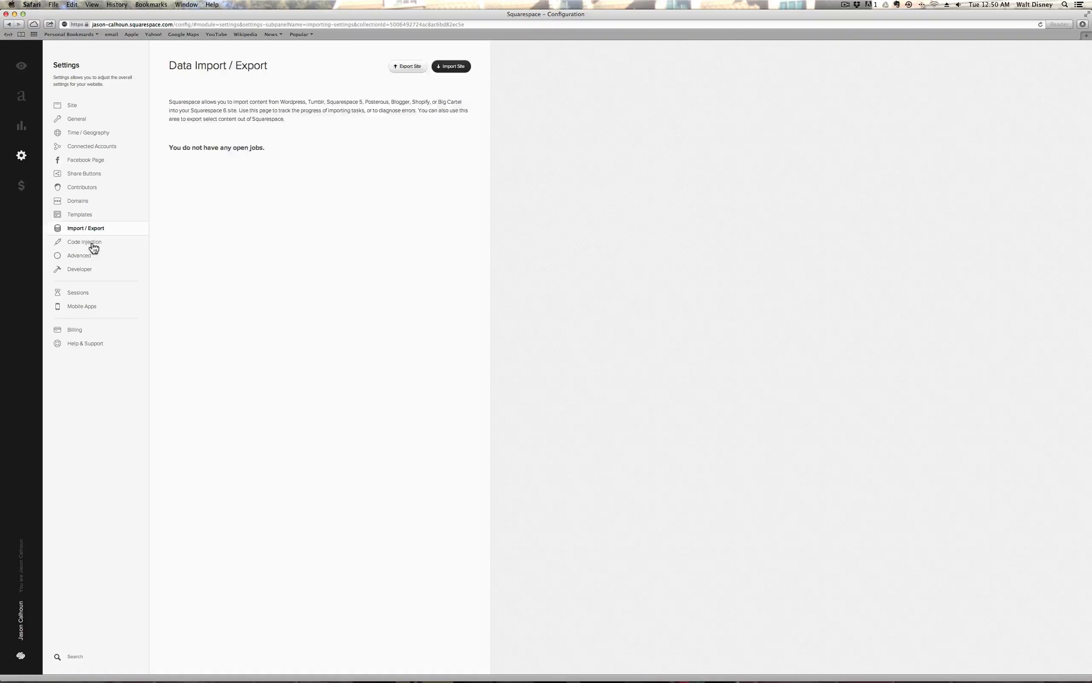
{"action": "left_click", "coordinate": [92, 245]}
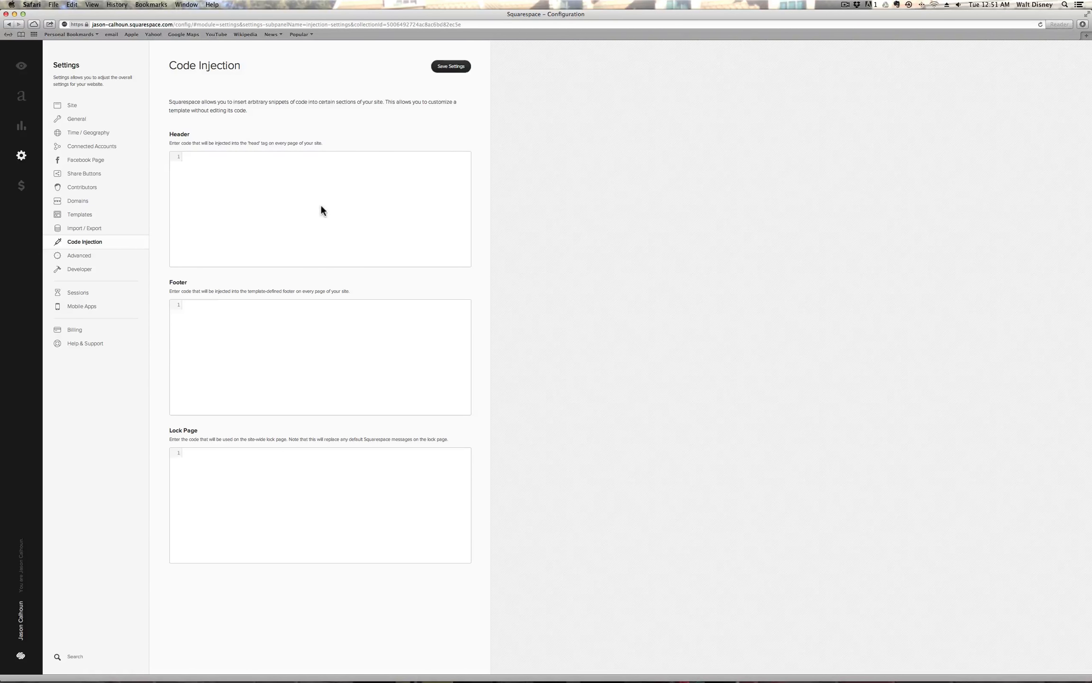
{"action": "left_click", "coordinate": [86, 255]}
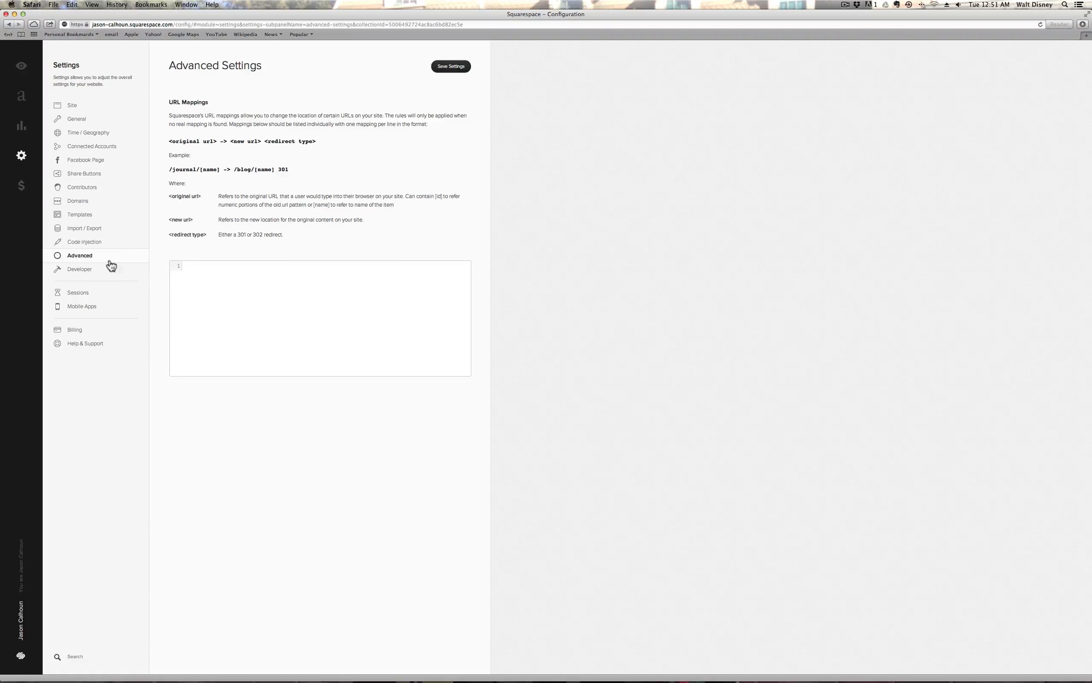
{"action": "left_click", "coordinate": [78, 270]}
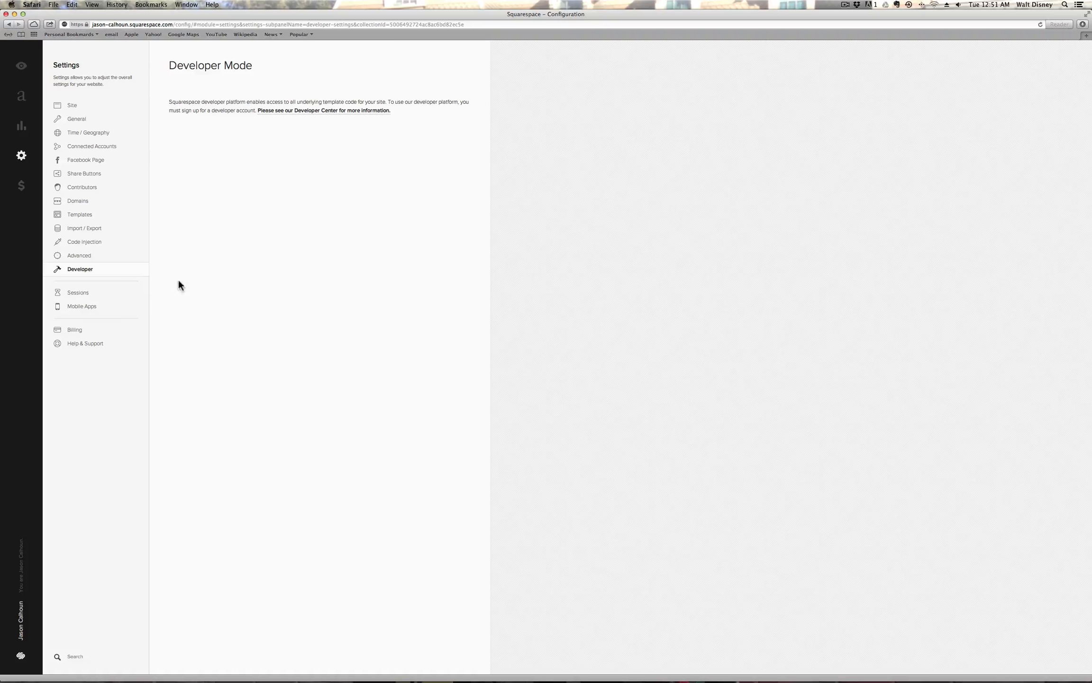
View the active Sessions and the Mobile Apps settings, and return to the live site
{"action": "left_click", "coordinate": [78, 294]}
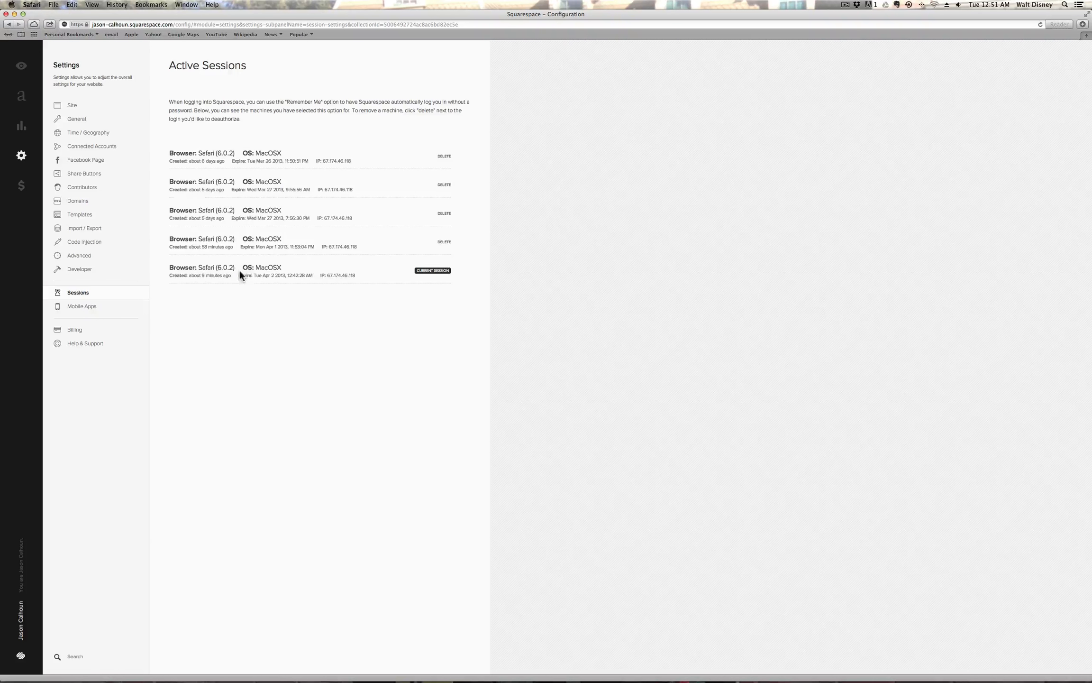
{"action": "left_click", "coordinate": [85, 312]}
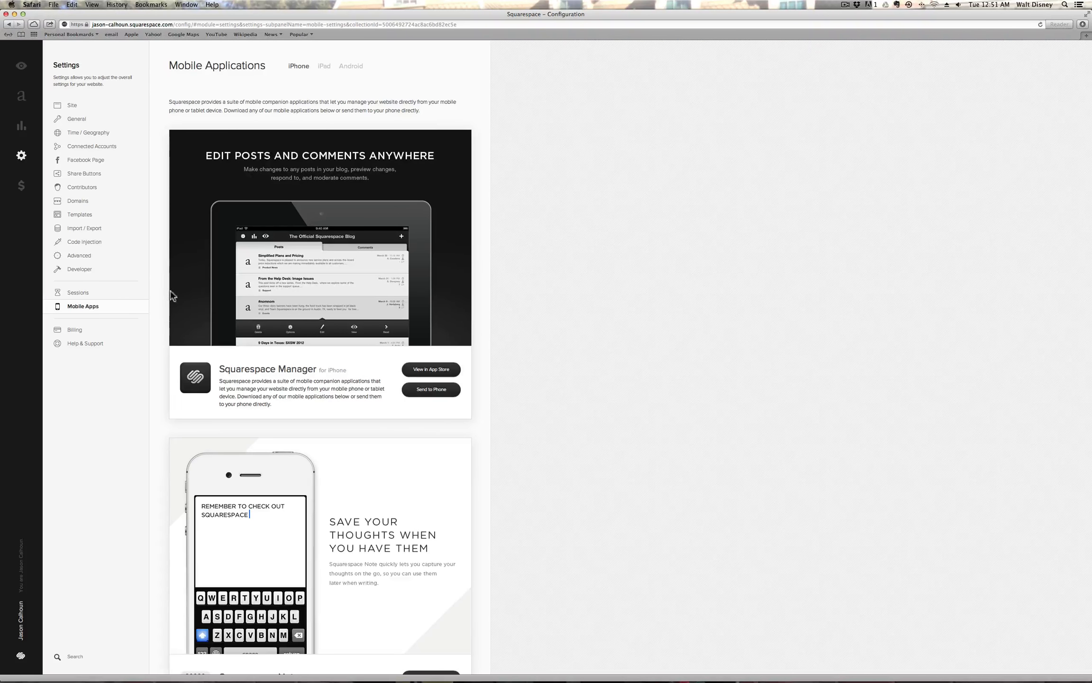
{"action": "left_click", "coordinate": [20, 69]}
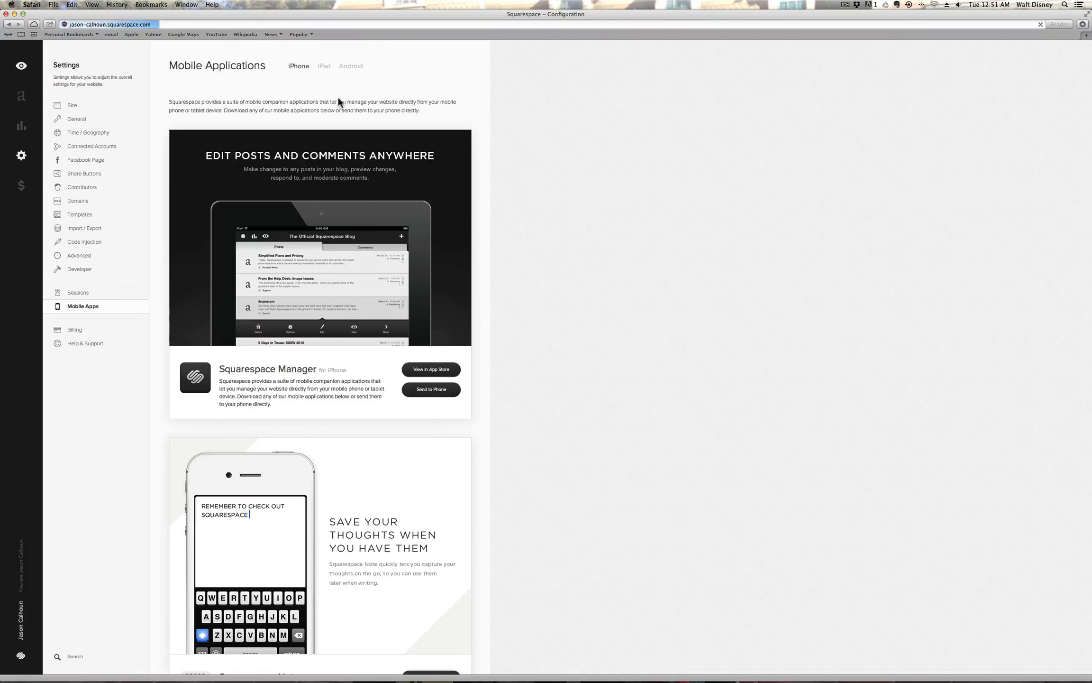